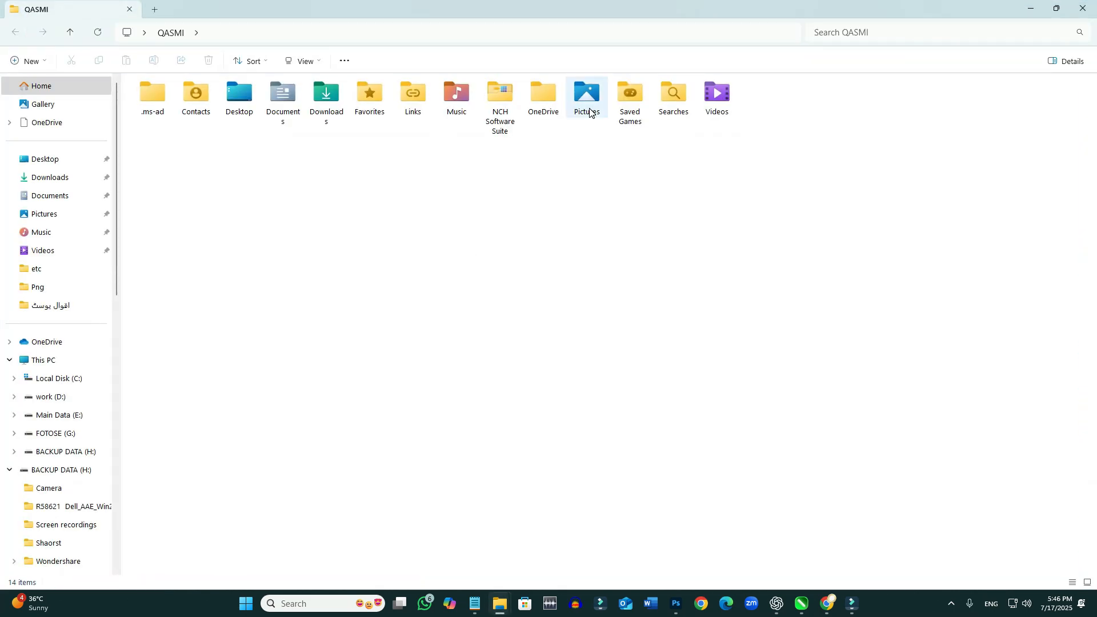
- Open the Pictures folder and view the red and black calligraphy image 8088baf6898fa32faa3b70c45f402dcf.jpg
mouse_move(590, 112)
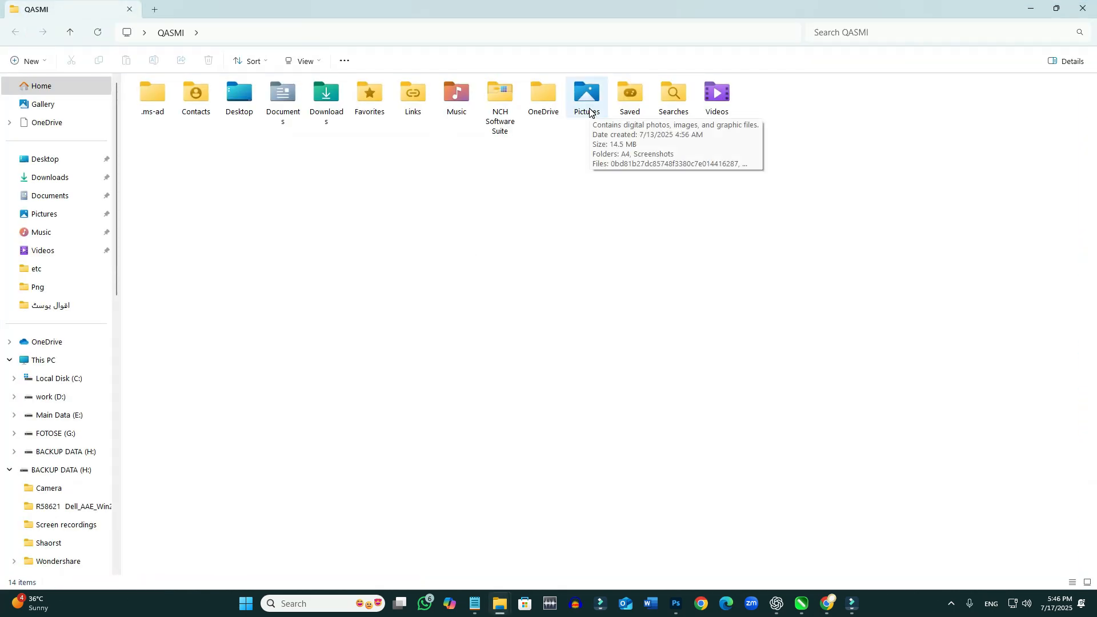
left_click(588, 102)
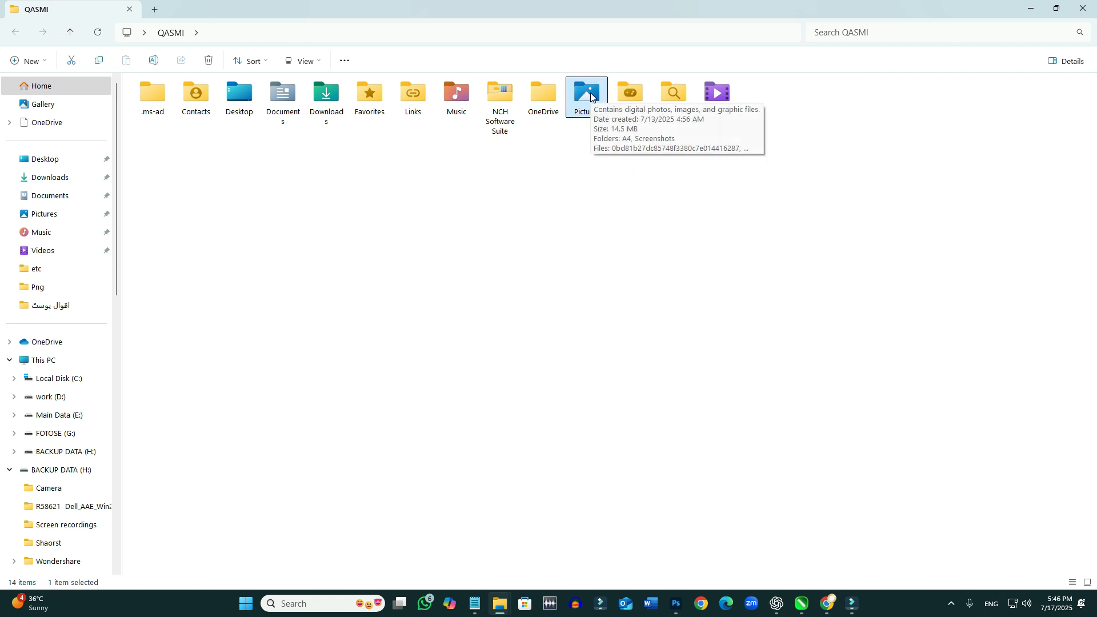
double_click(591, 93)
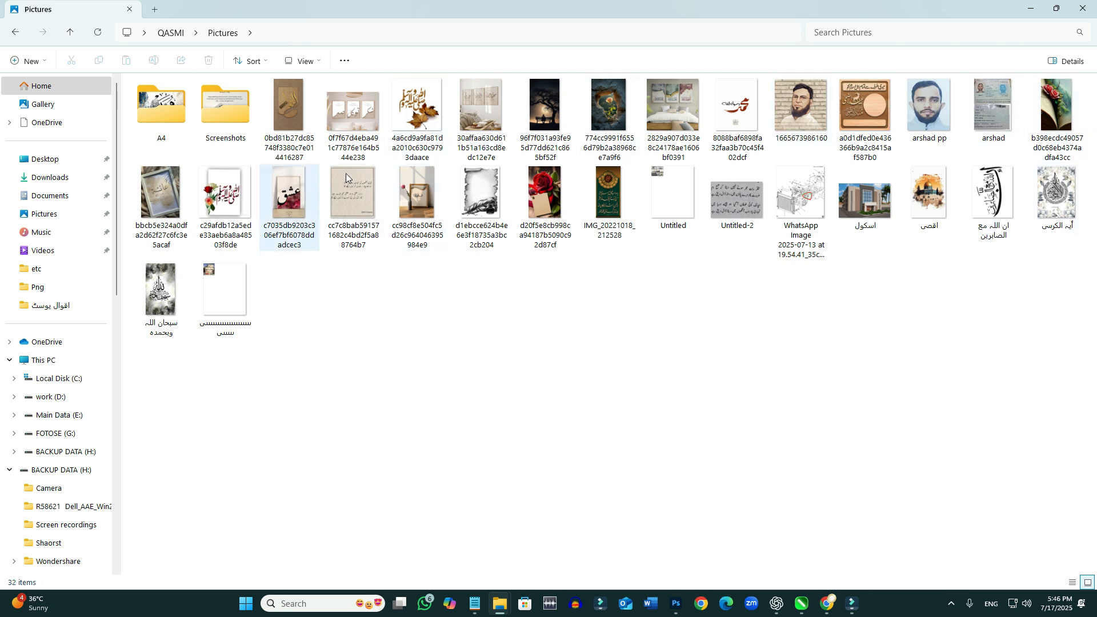
left_click(727, 124)
double_click(727, 125)
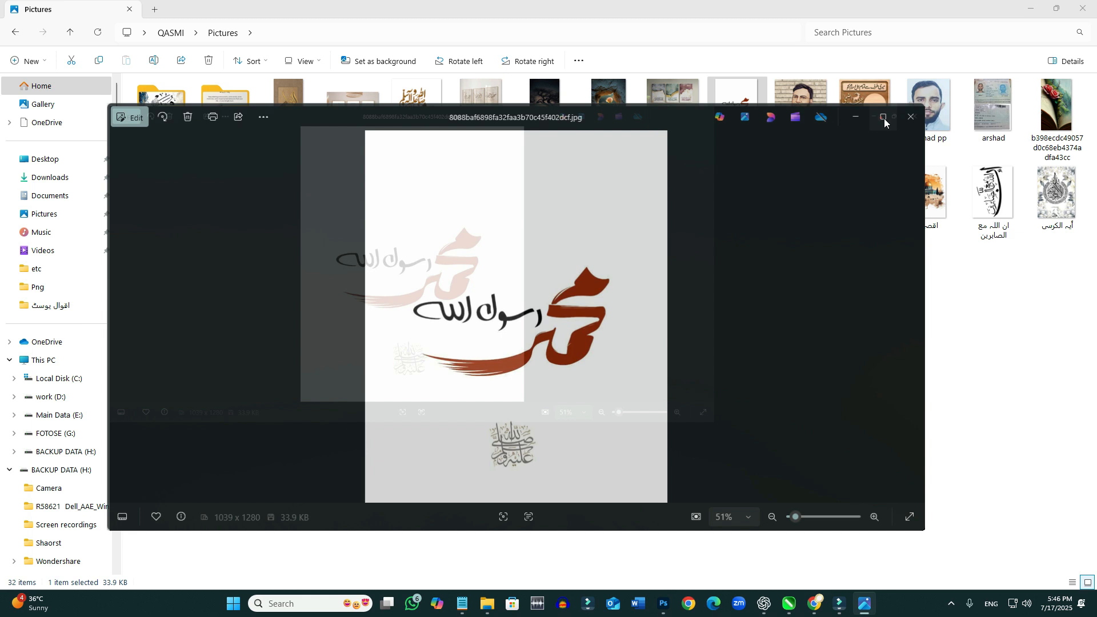
left_click(884, 119)
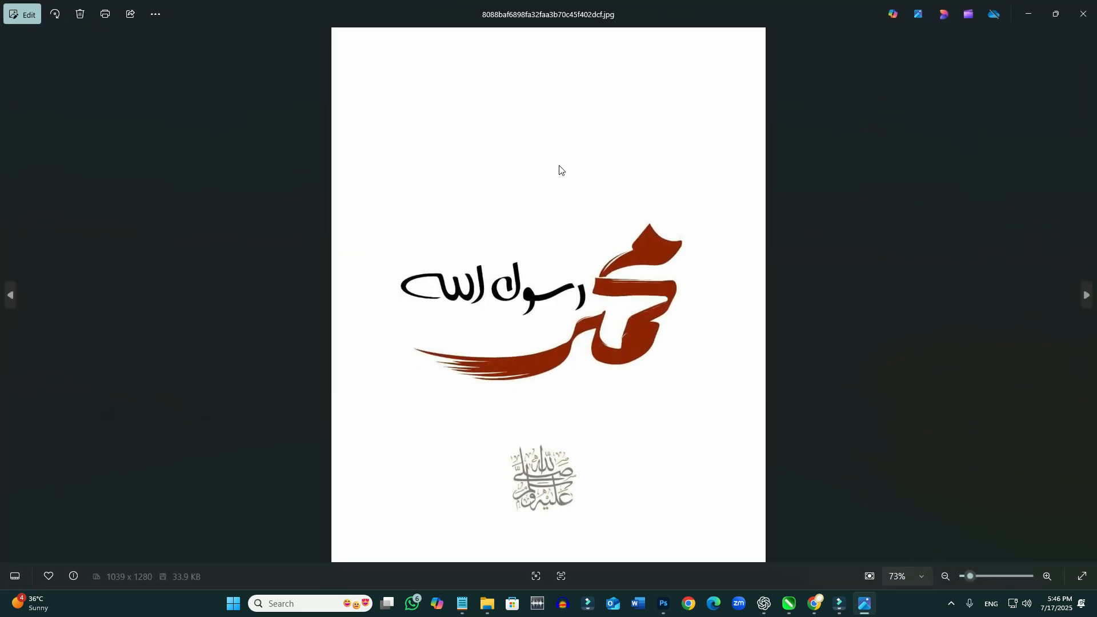
- Minimize the image viewer and the folder window, and refresh the desktop
left_click(1028, 18)
left_click(1029, 15)
right_click(486, 203)
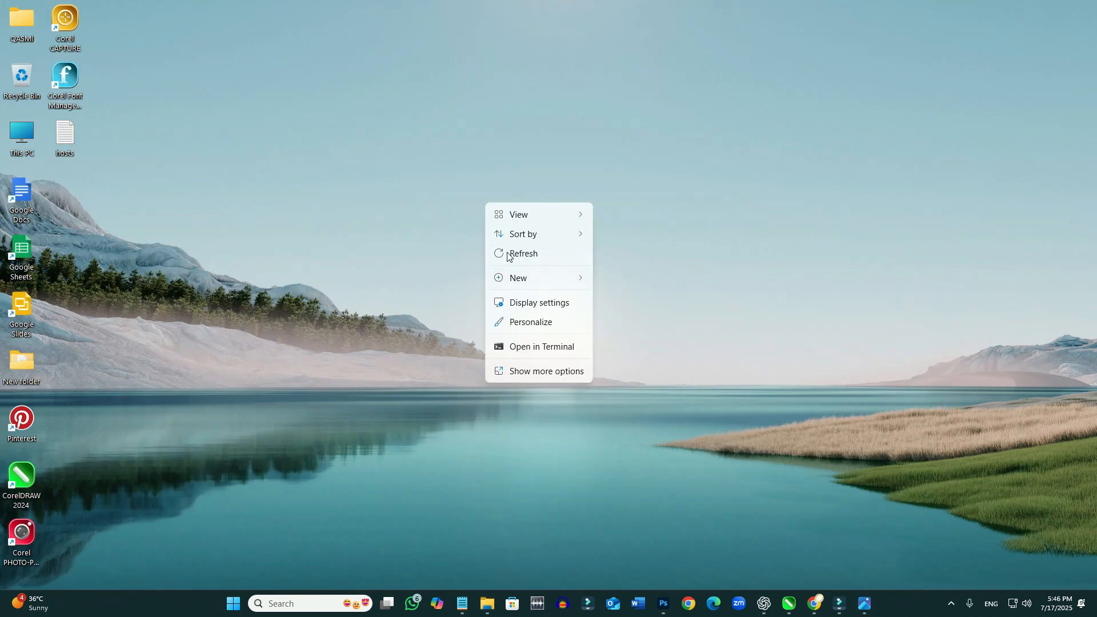
left_click(517, 252)
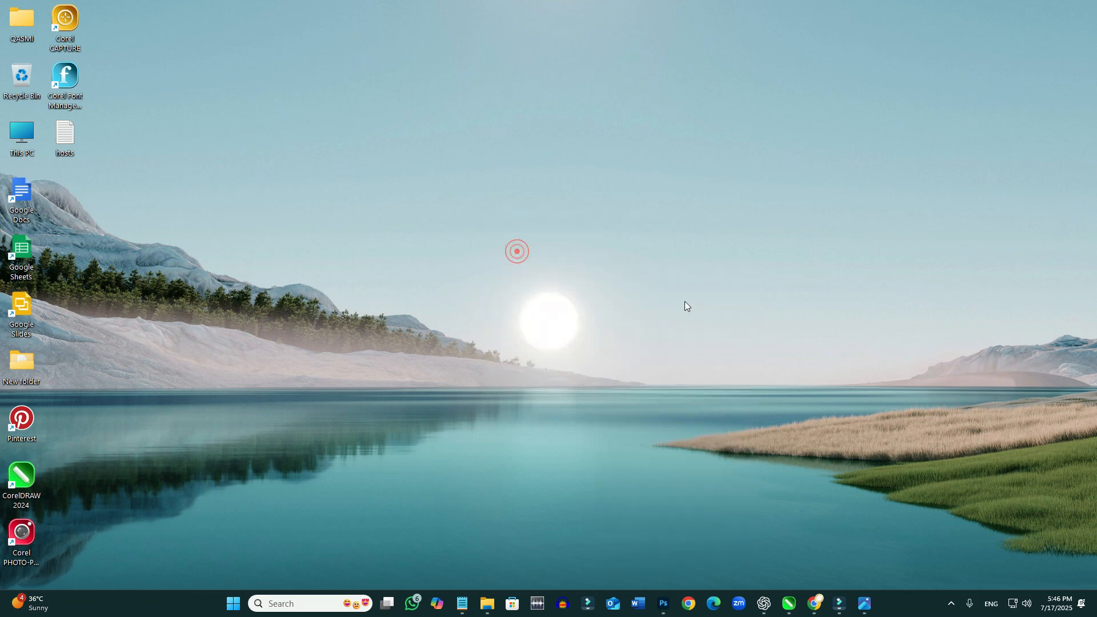
left_click(800, 322)
- Return to the Pictures folder and place the calligraphy image into the document already open in Photoshop
mouse_move(487, 604)
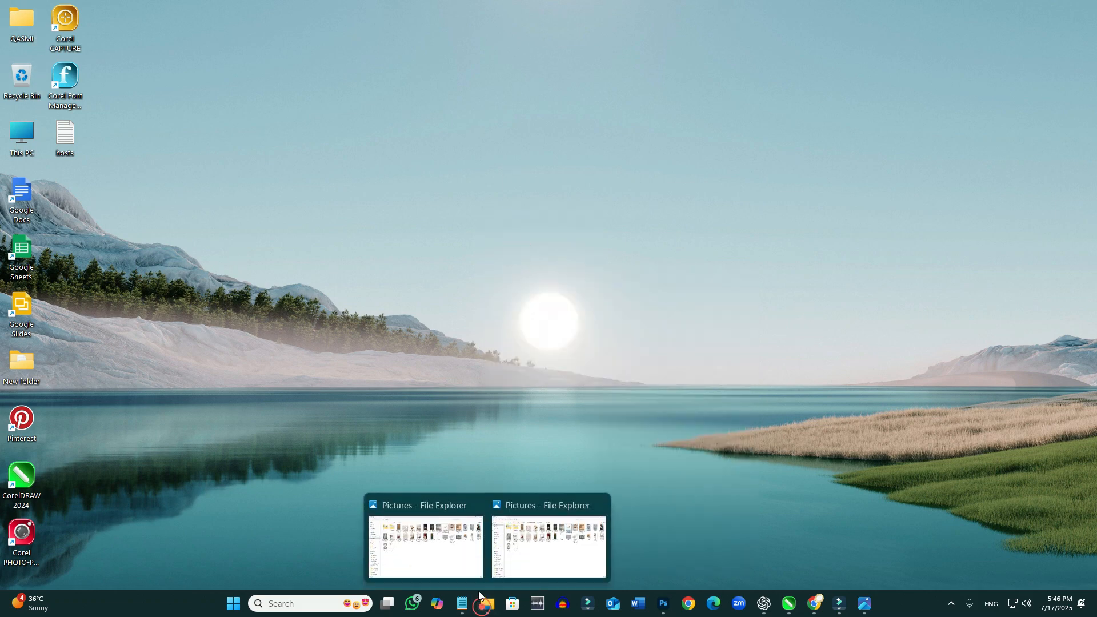
left_click(553, 546)
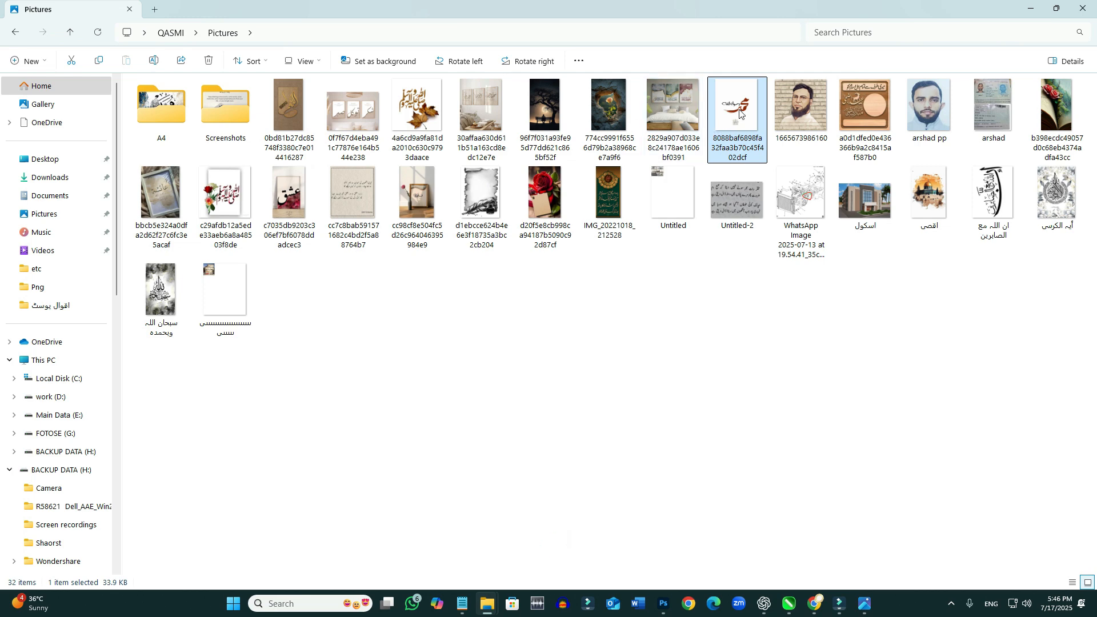
left_click_drag(741, 114, 681, 426)
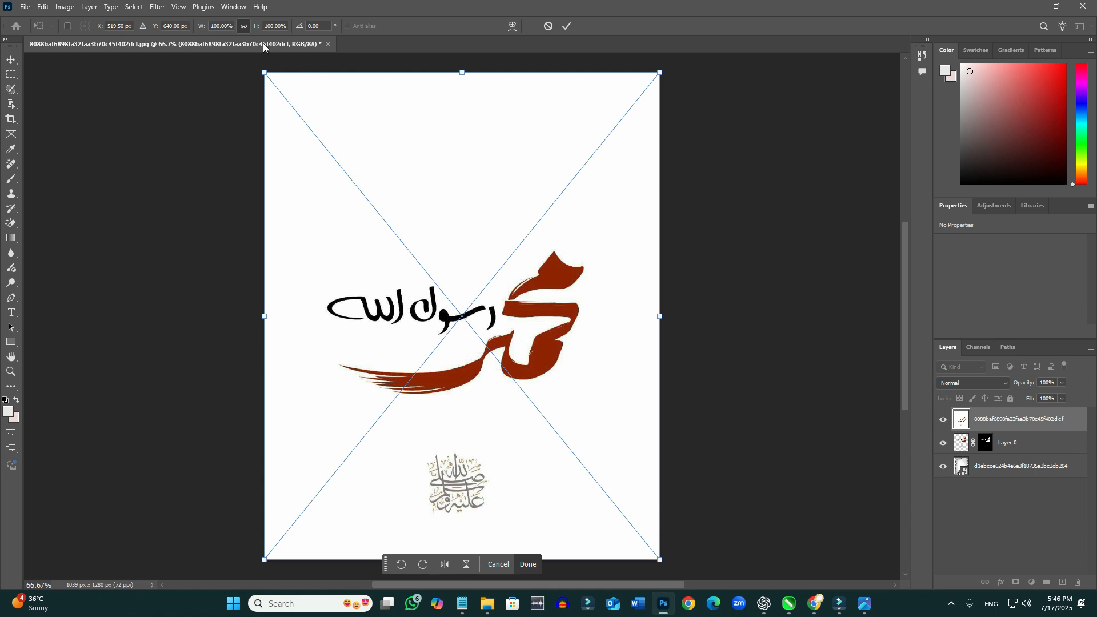
- Close the existing calligraphy document without saving its changes
left_click(331, 46)
left_click(324, 44)
left_click(134, 165)
left_click(216, 44)
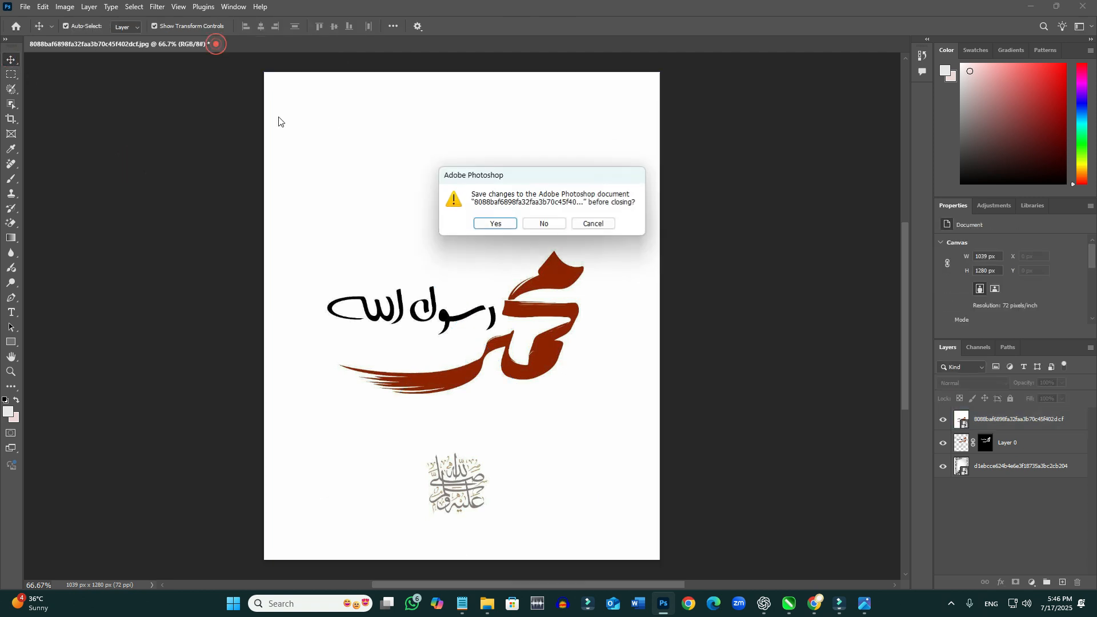
left_click(563, 222)
left_click(550, 227)
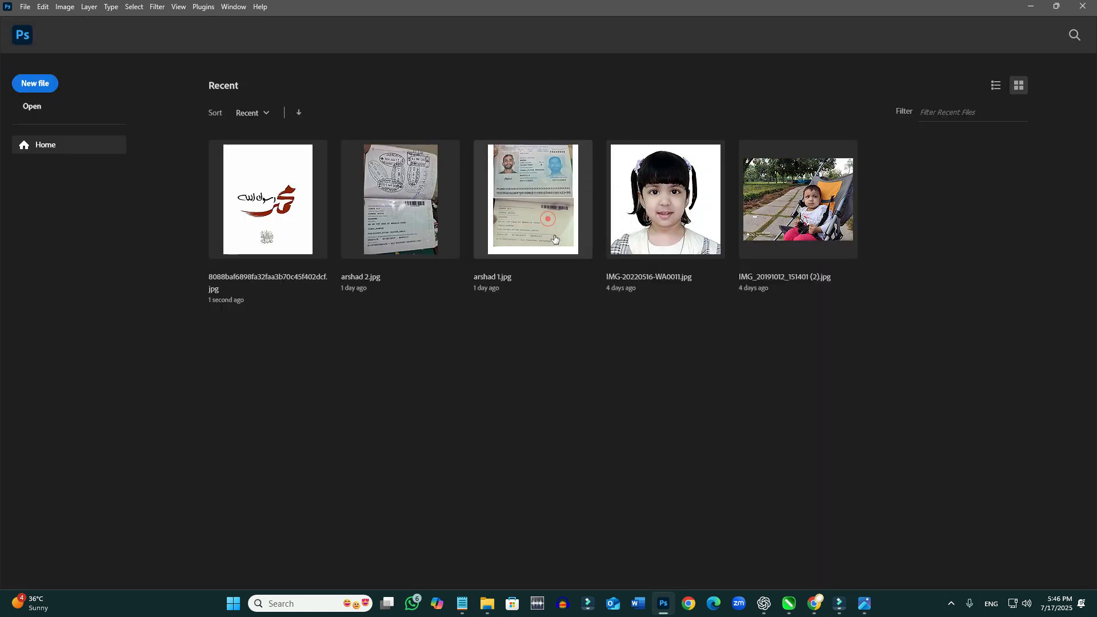
- Open 8088baf6898fa32faa3b70c45f402dcf.jpg from the Pictures folder as a new Photoshop document
left_click(630, 378)
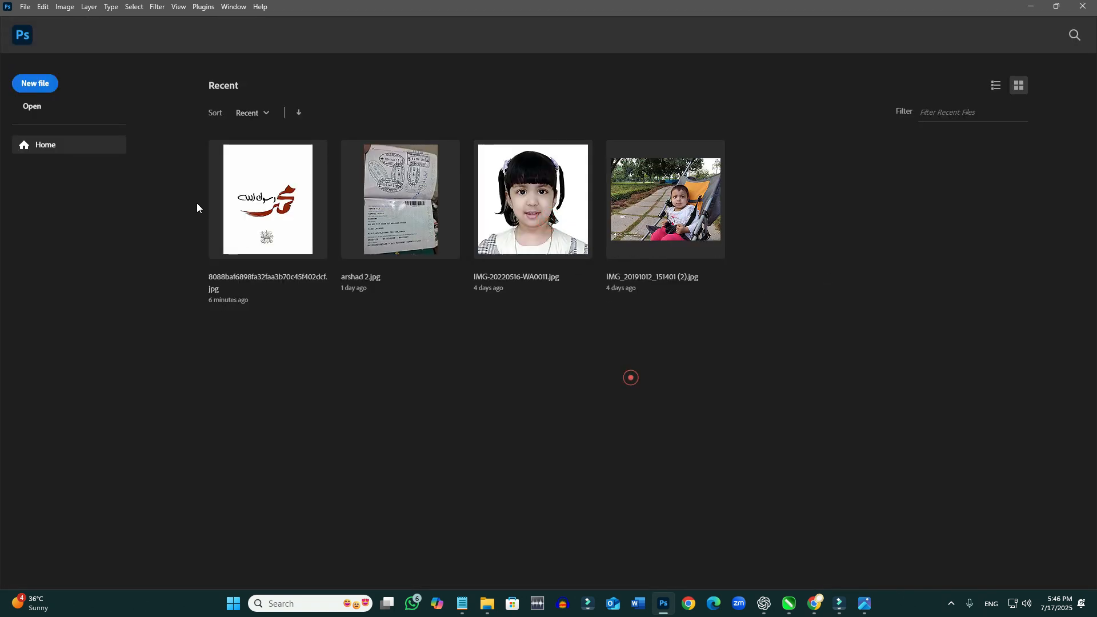
left_click(1031, 9)
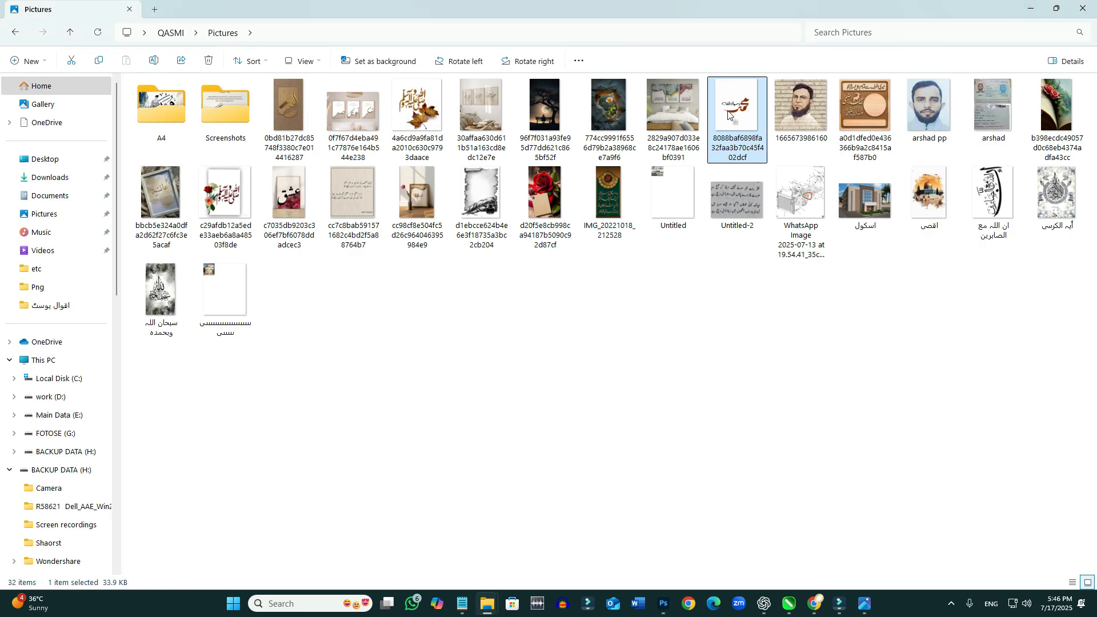
left_click_drag(728, 115, 623, 470)
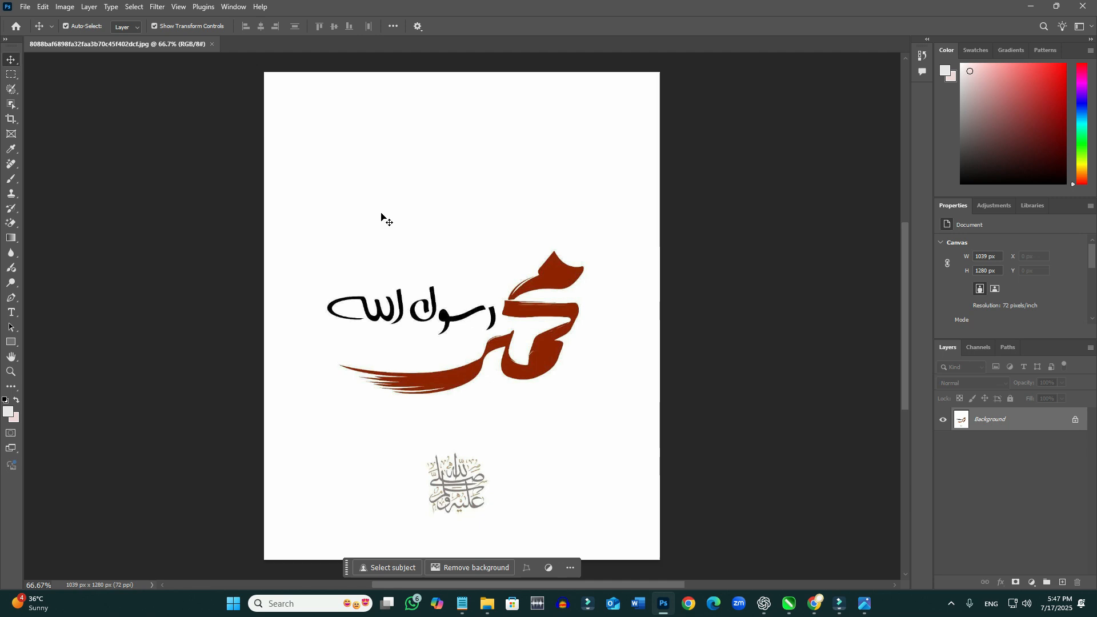
- Convert the locked Background into a movable layer and realign it with the canvas at X 0 px, Y 0 px
left_click(380, 213)
left_click(564, 250)
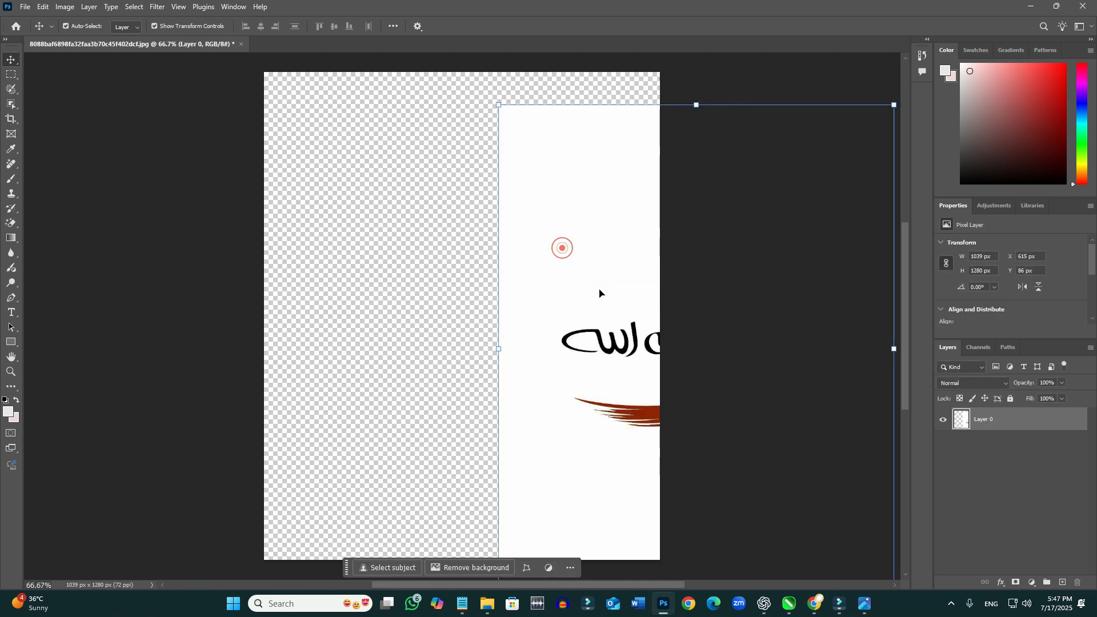
left_click_drag(593, 245, 359, 215)
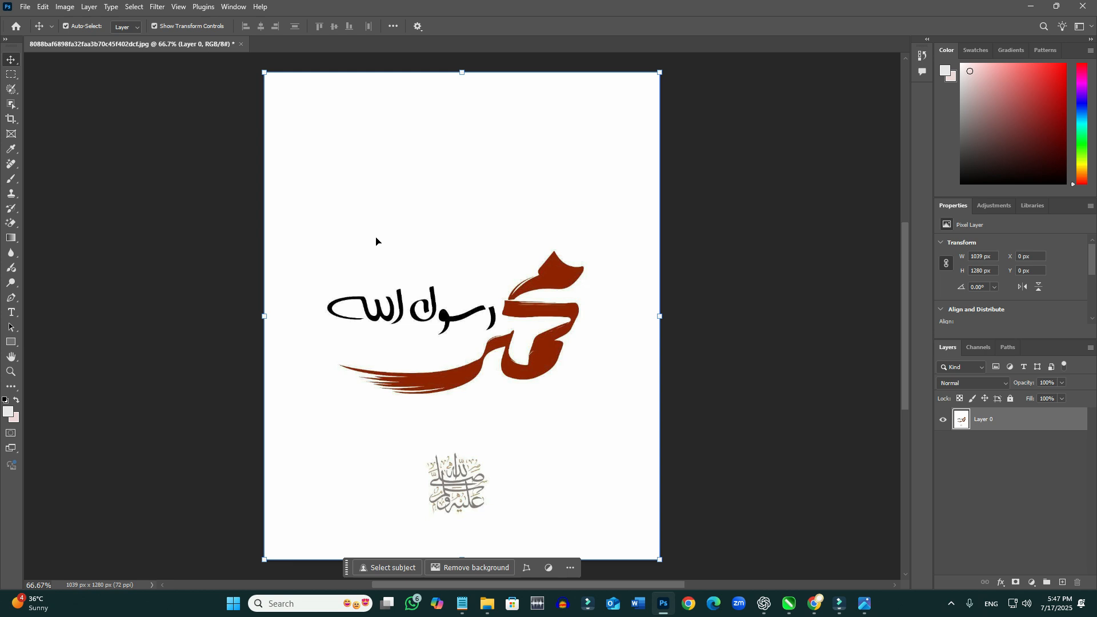
- Erase the white background around the calligraphy and the small emblem with the Magic Eraser Tool at tolerance 32
left_click(17, 226)
right_click(19, 226)
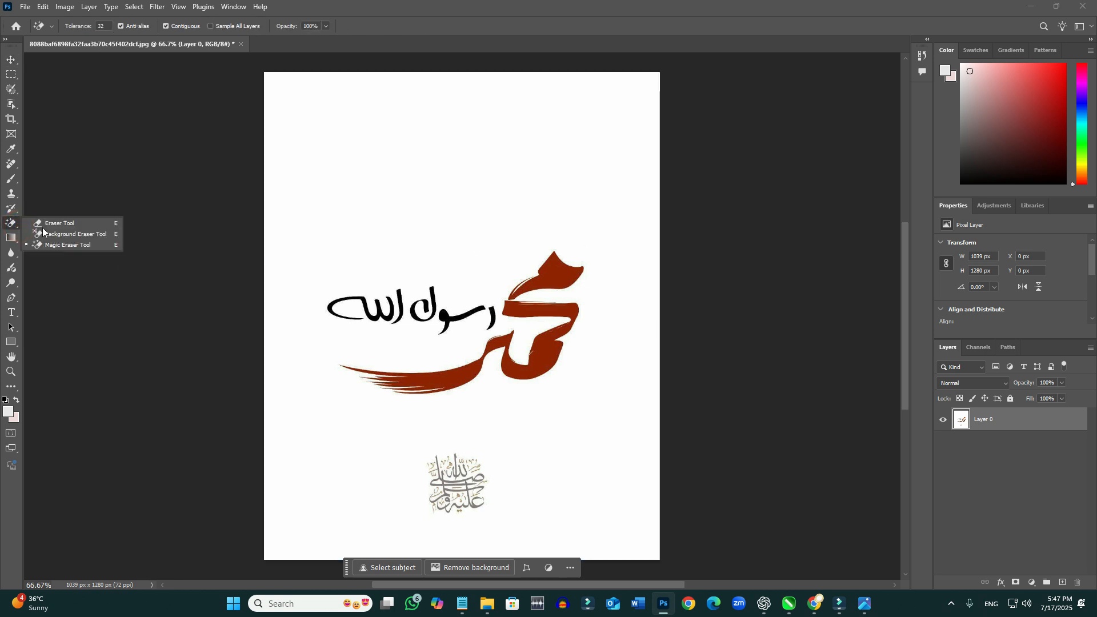
left_click(68, 246)
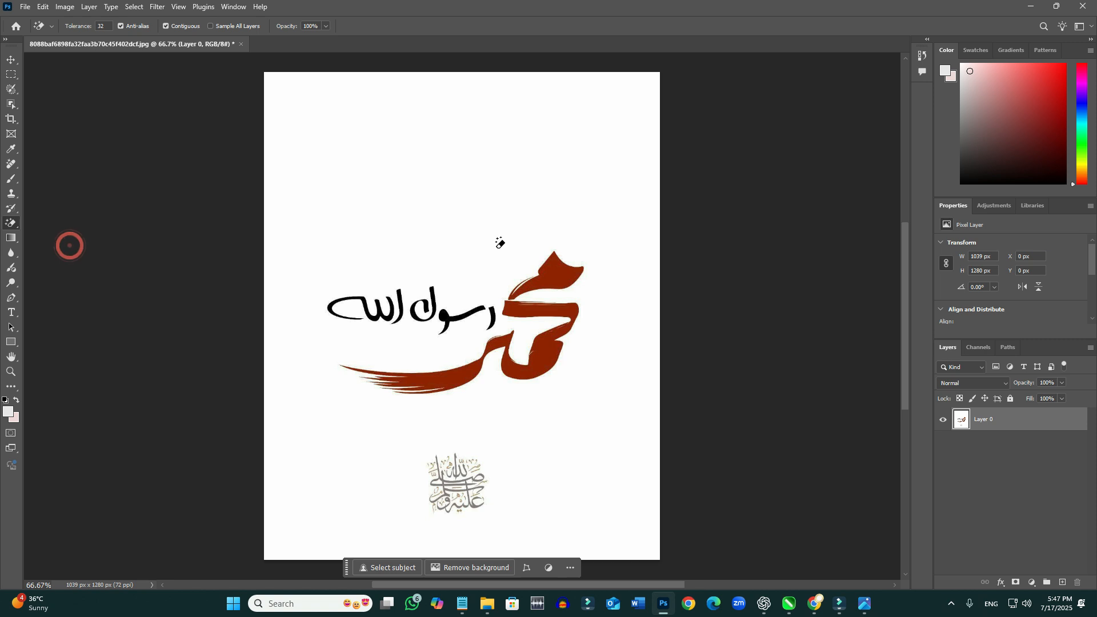
left_click(446, 216)
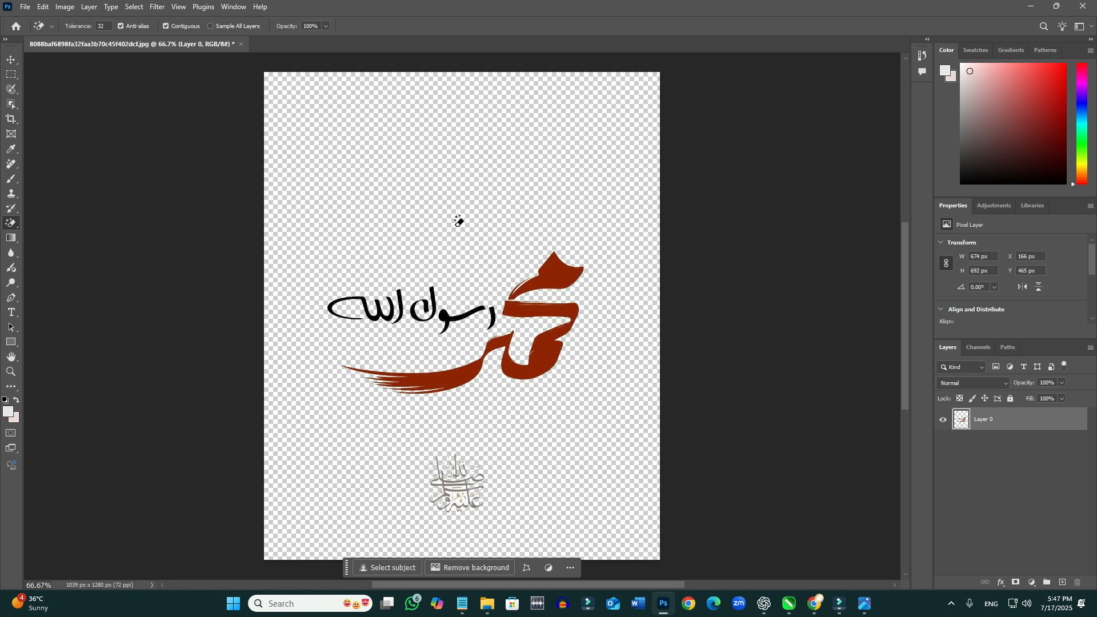
left_click(417, 450)
left_click(471, 487)
- Delete the small emblem beneath the calligraphy using a rectangular selection, and clear the selection
left_click(11, 73)
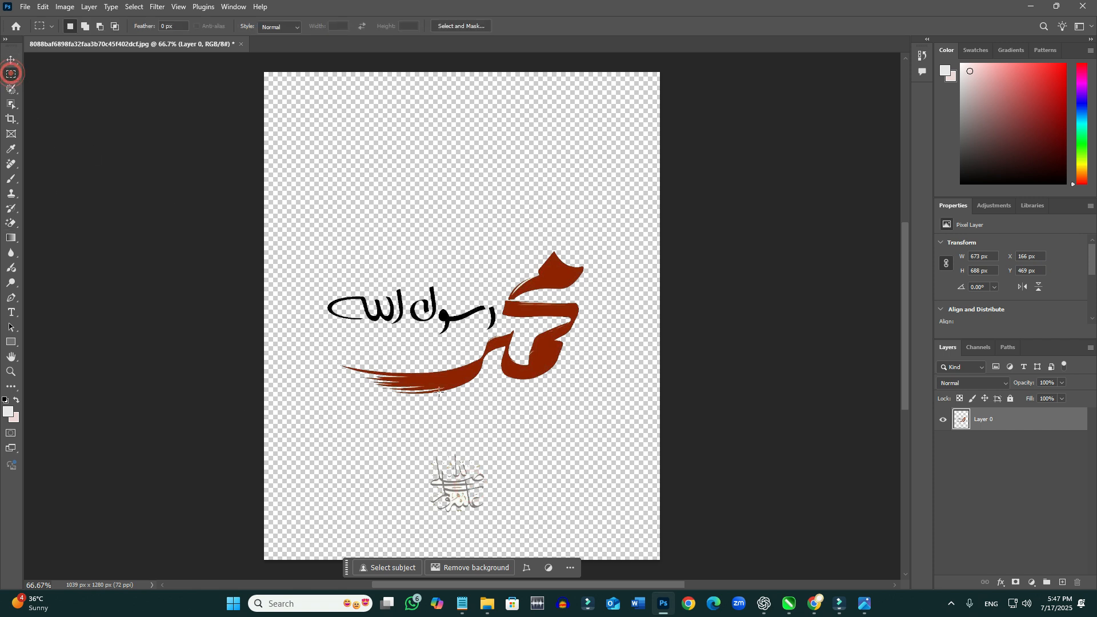
left_click_drag(401, 444, 525, 532)
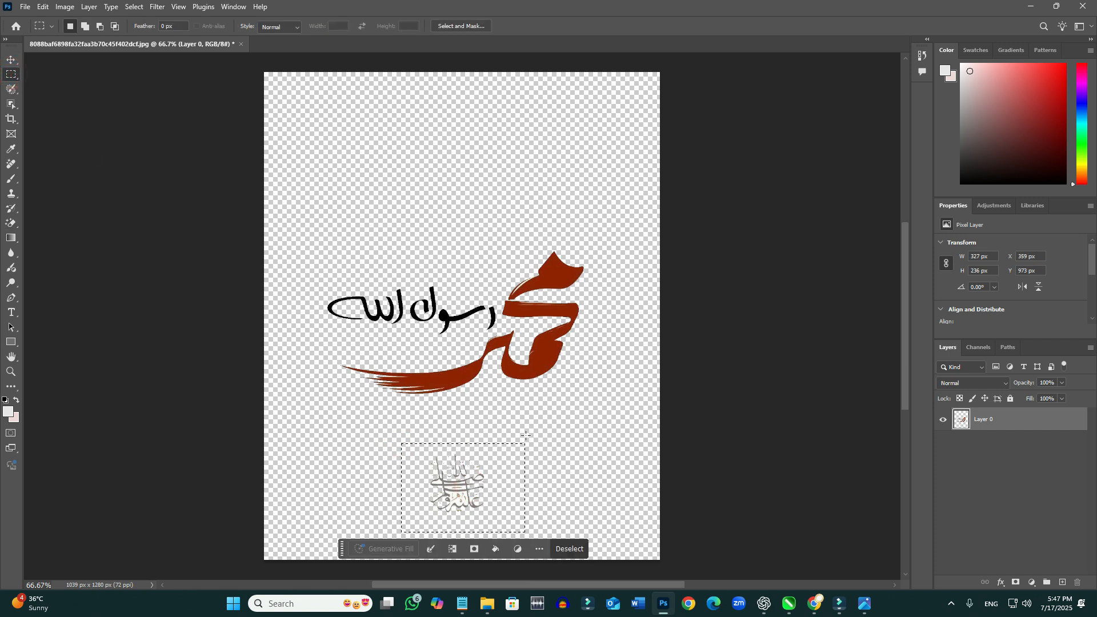
key("Delete")
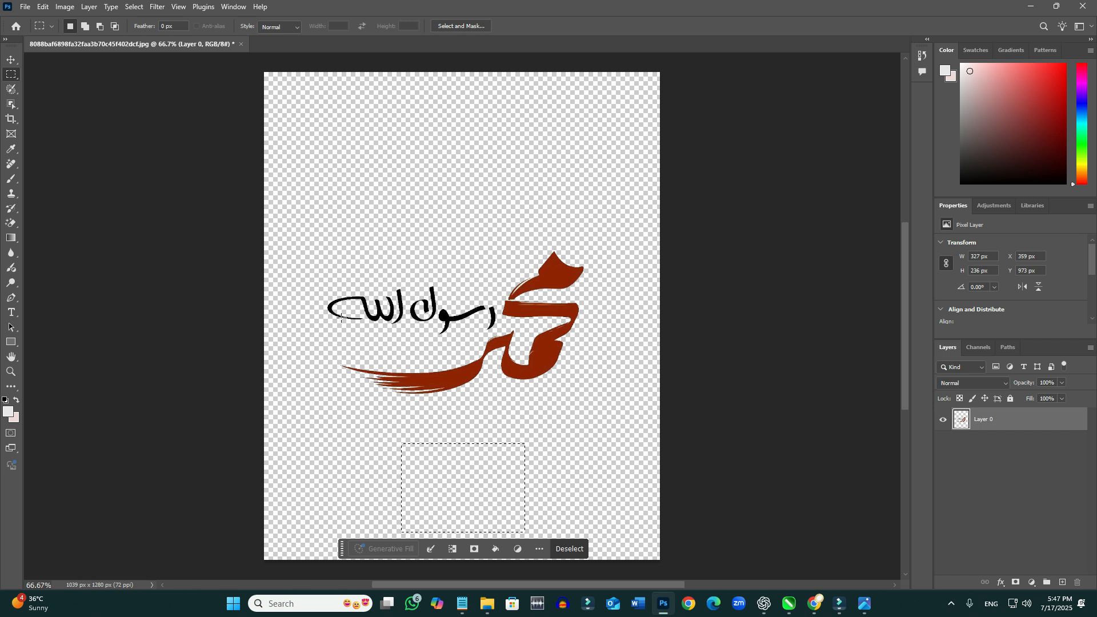
left_click(10, 60)
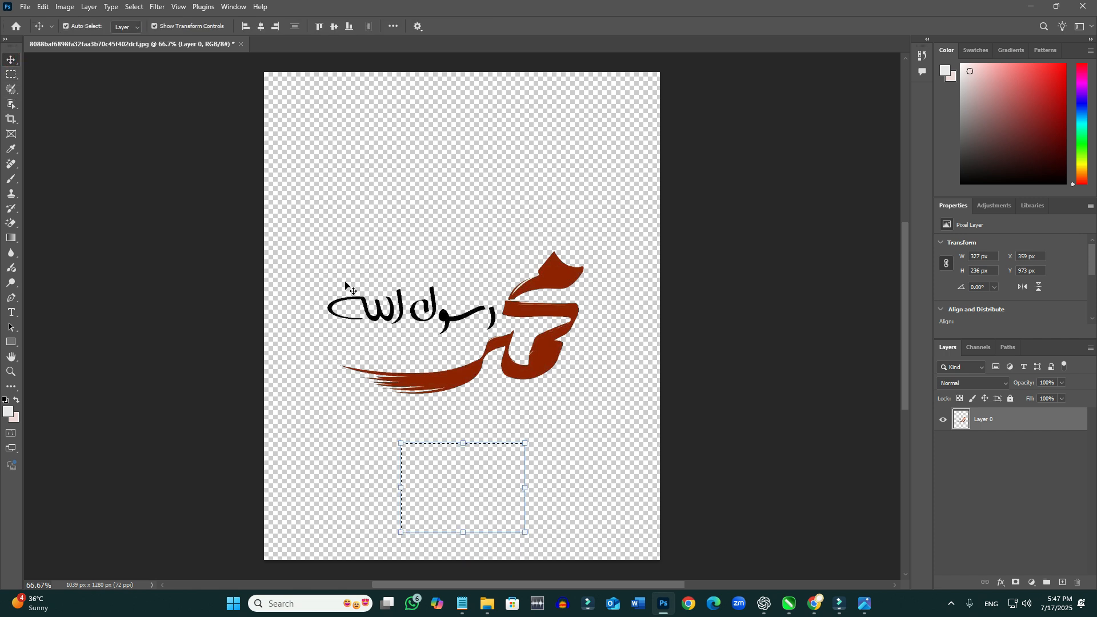
left_click(343, 282)
left_click(442, 482)
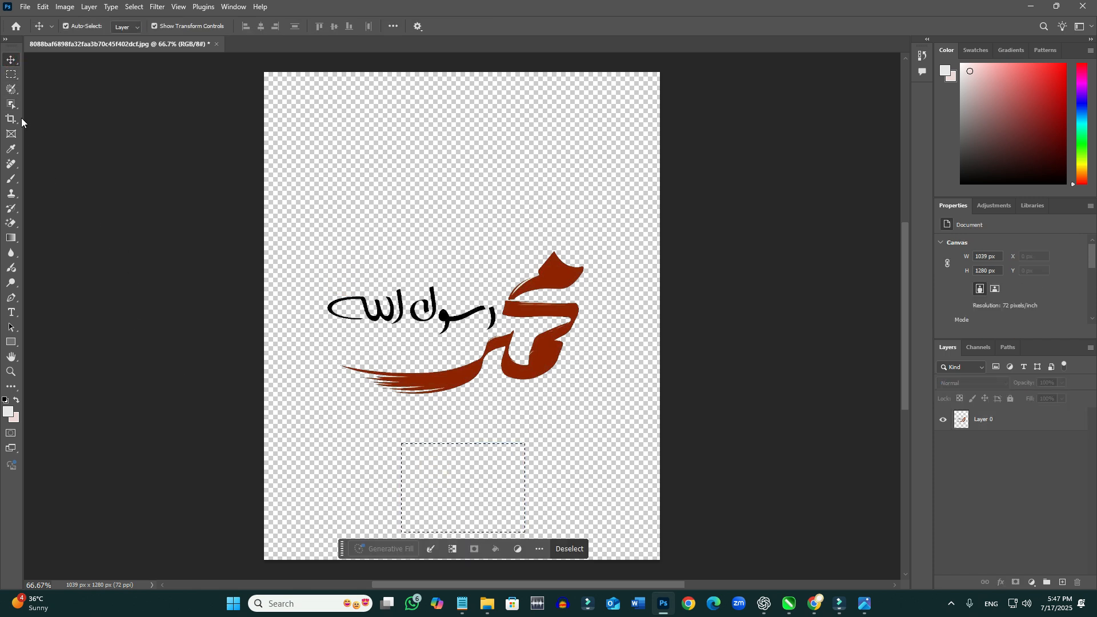
left_click(11, 74)
left_click(418, 191)
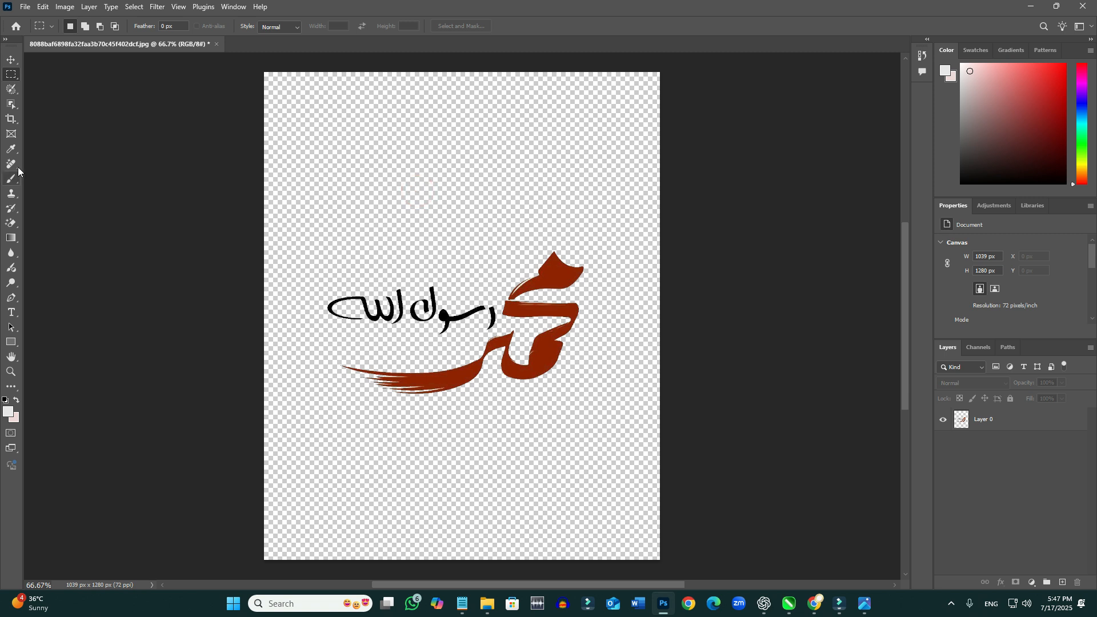
- Move the calligraphy slightly up to about X 170 px, Y 453 px, and apply Remove background to its layer
left_click(11, 60)
left_click_drag(429, 304, 460, 312)
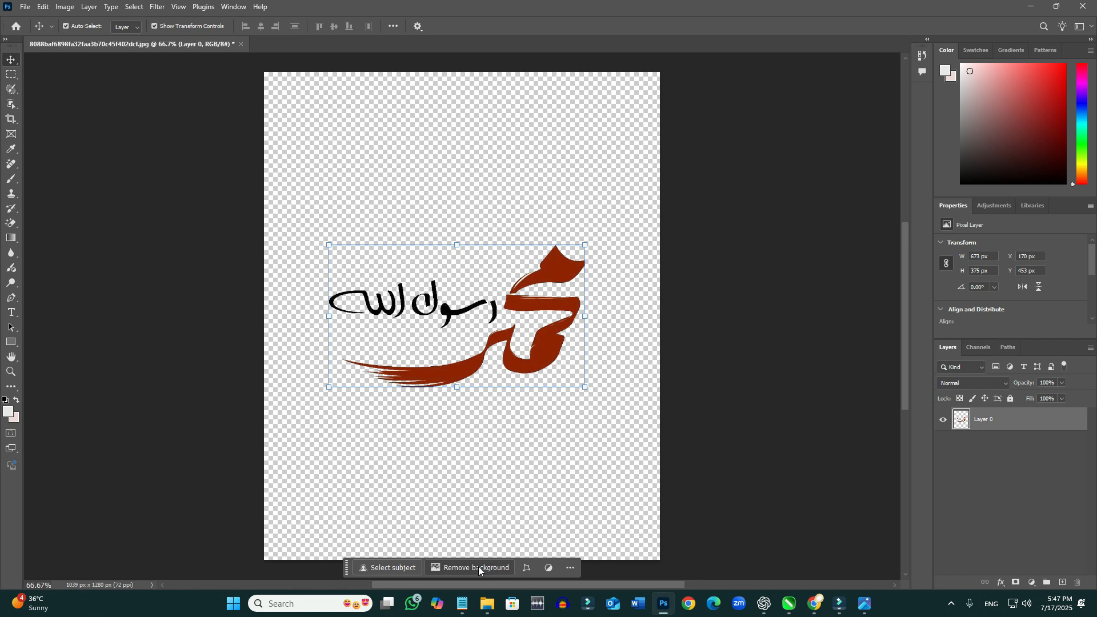
left_click(495, 473)
left_click(473, 362)
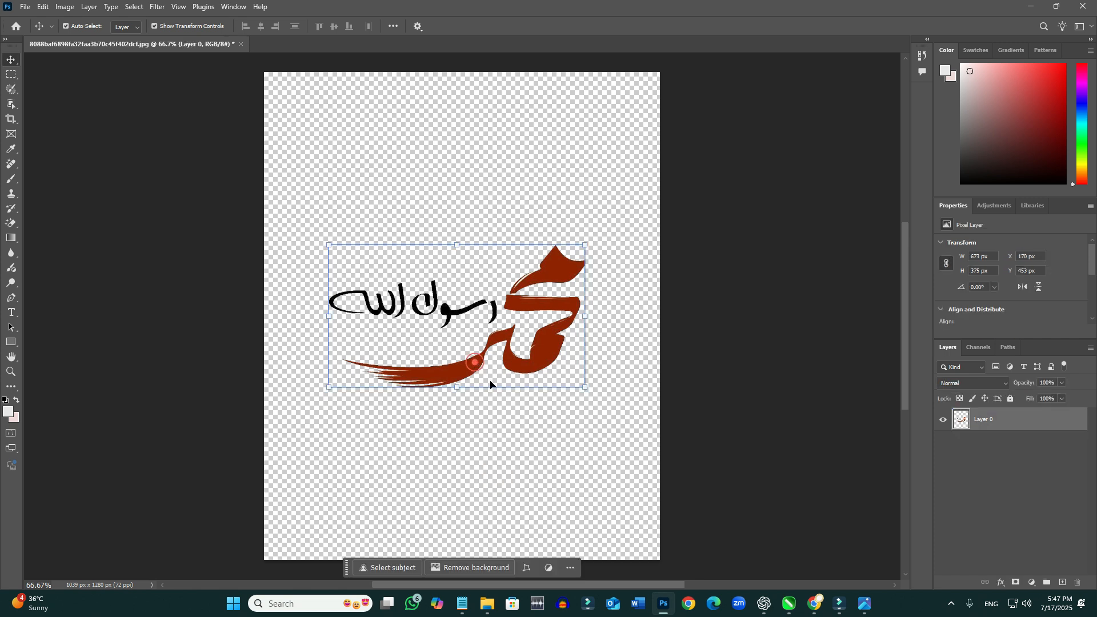
left_click(467, 568)
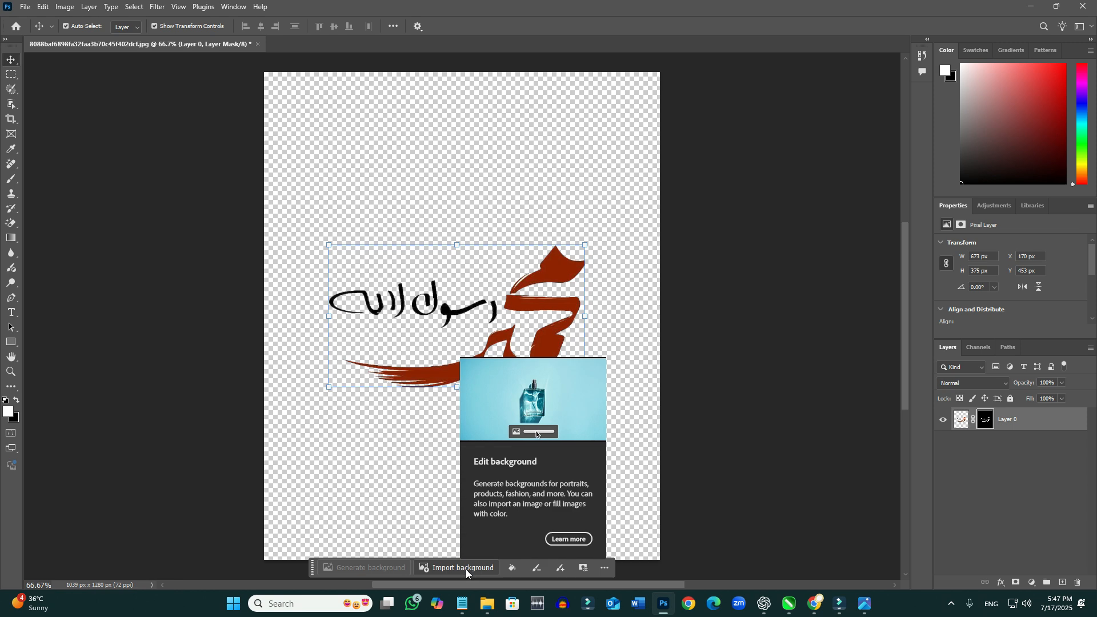
- Import the parchment and quill picture d1ebcce624b4e6e3f18735a3bc2cb204 from Pictures as the new background
left_click(465, 569)
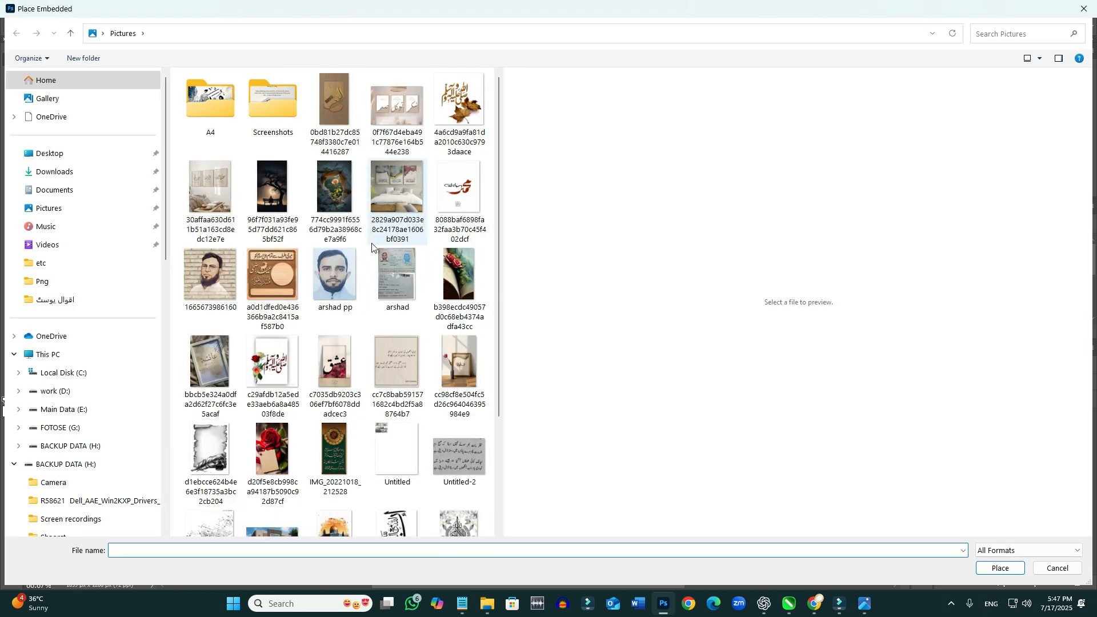
scroll(377, 221, "down", 3)
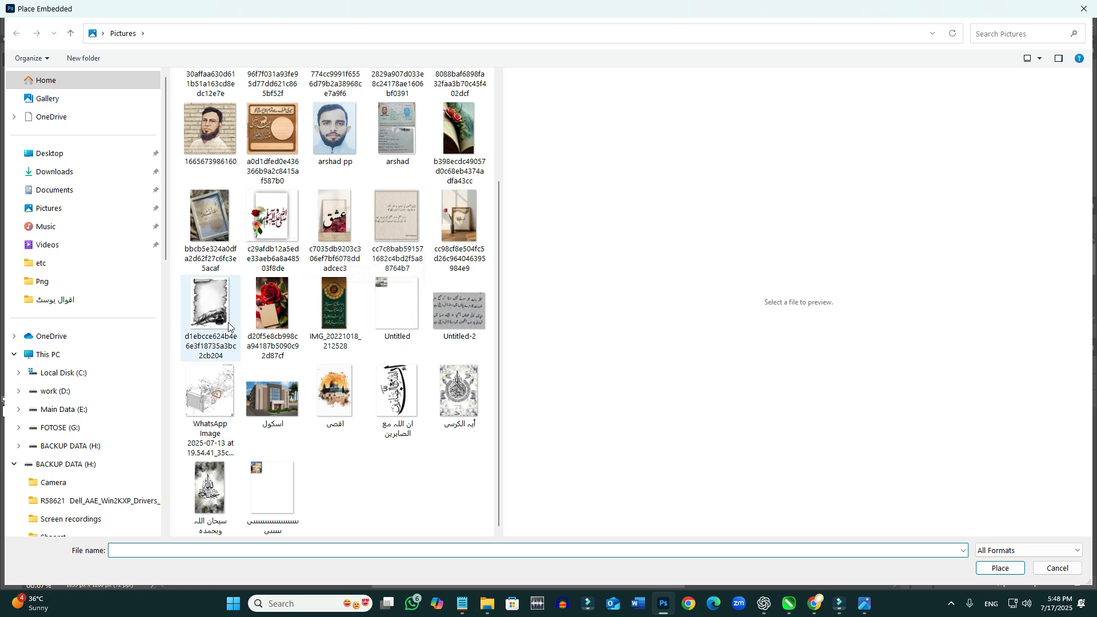
left_click(210, 306)
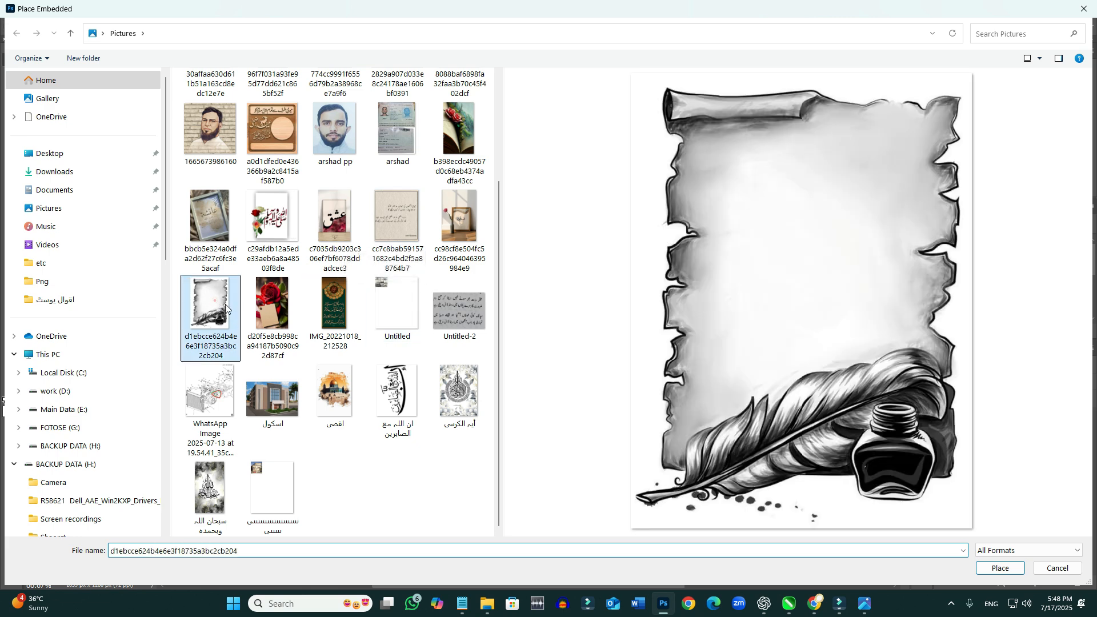
left_click(1006, 572)
- Enlarge the placed parchment picture to about 141% and position it at about X 520 px, Y 654 px to cover the canvas
left_click_drag(457, 216, 399, 159)
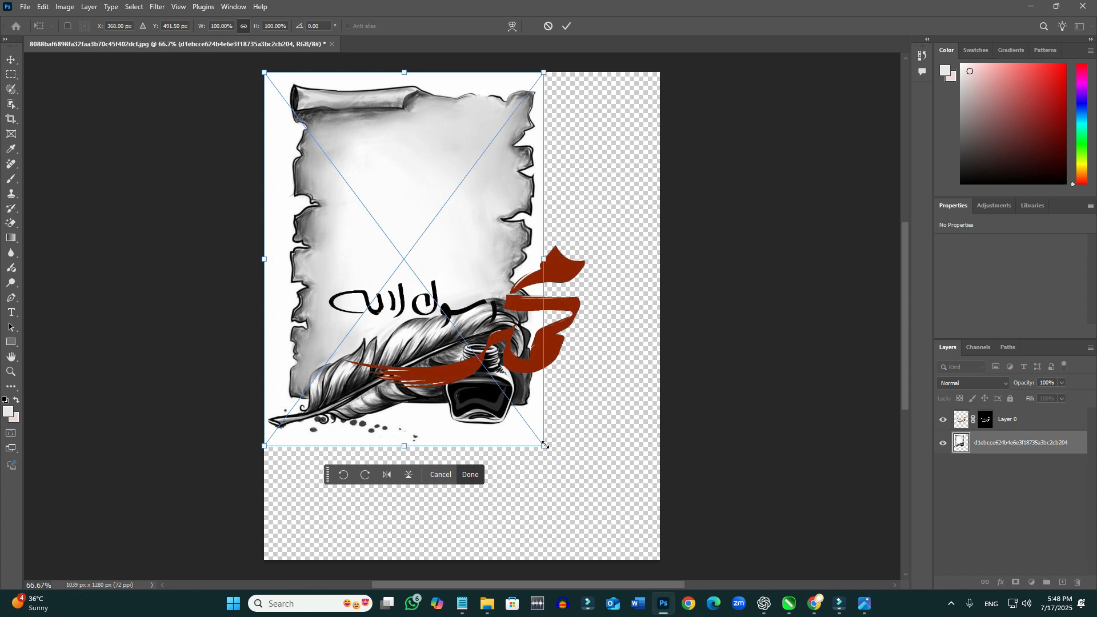
left_click_drag(544, 445, 689, 553)
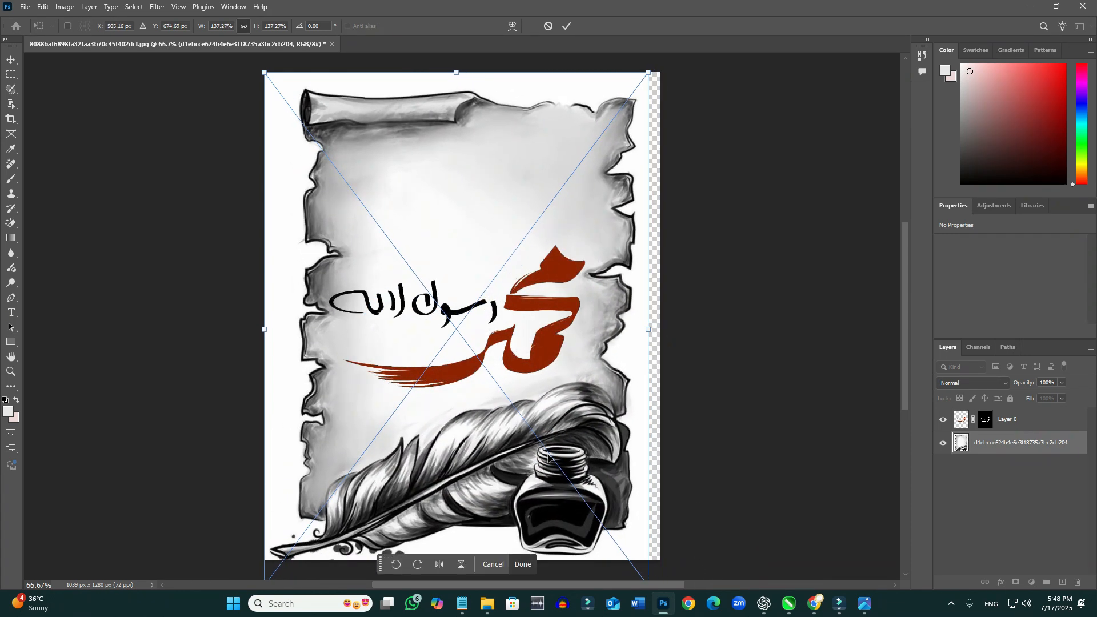
left_click_drag(644, 332, 622, 343)
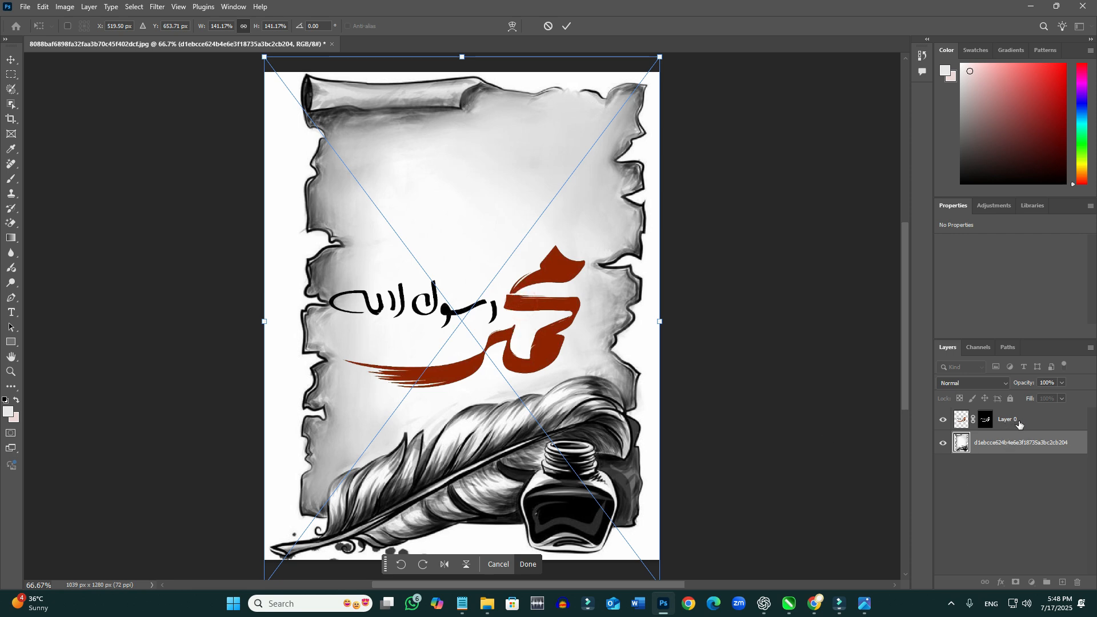
- Move the calligraphy to the upper part of the parchment at about X 212 px, Y 125 px, and enlarge it to about 102%
left_click(1018, 420)
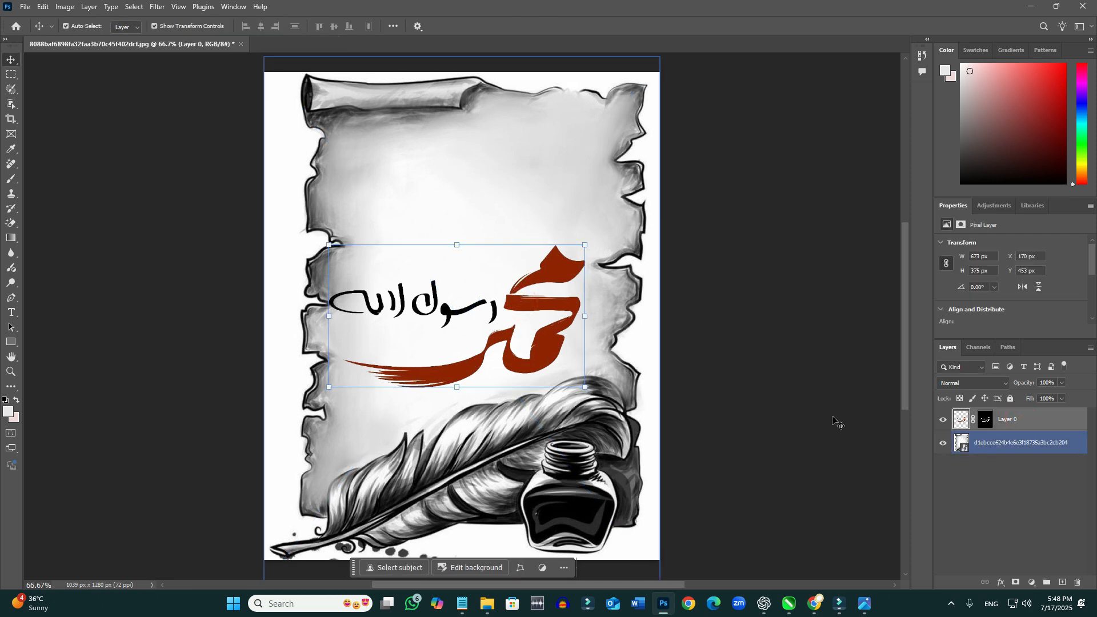
left_click_drag(500, 341, 514, 217)
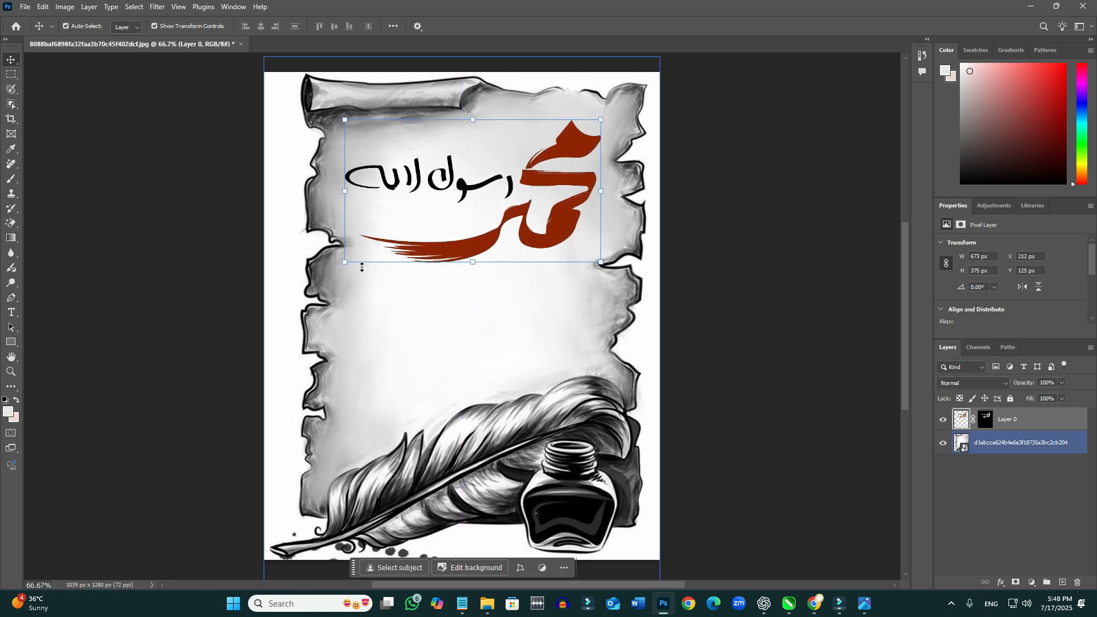
left_click_drag(346, 262, 340, 265)
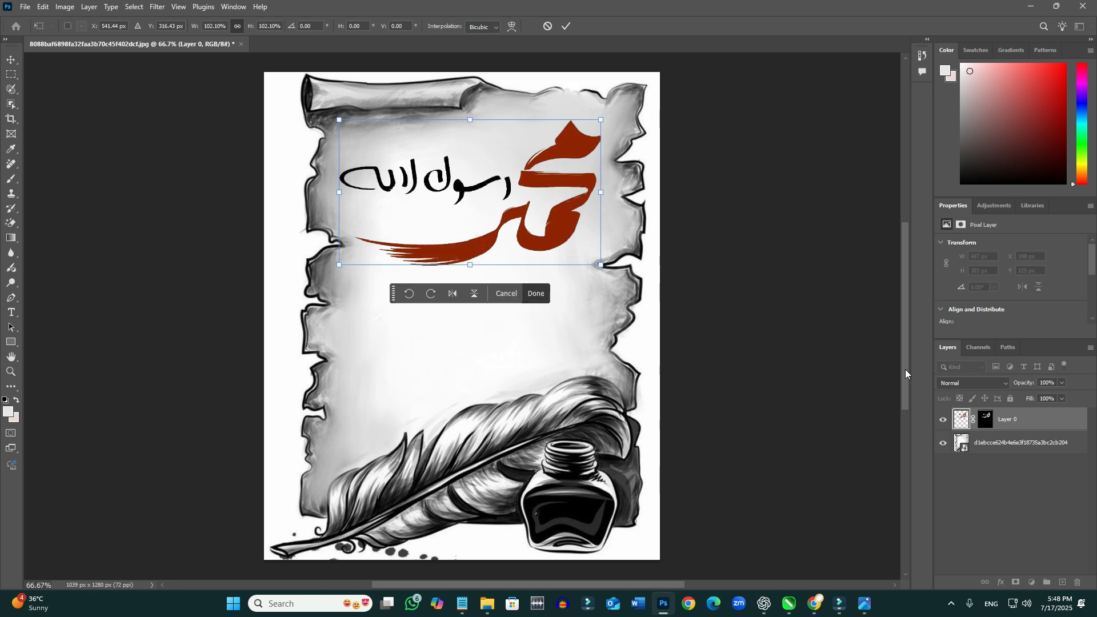
- Open the Layer Style settings for Layer 0 and place the dialog clear of the calligraphy
left_click(1042, 422)
double_click(1042, 420)
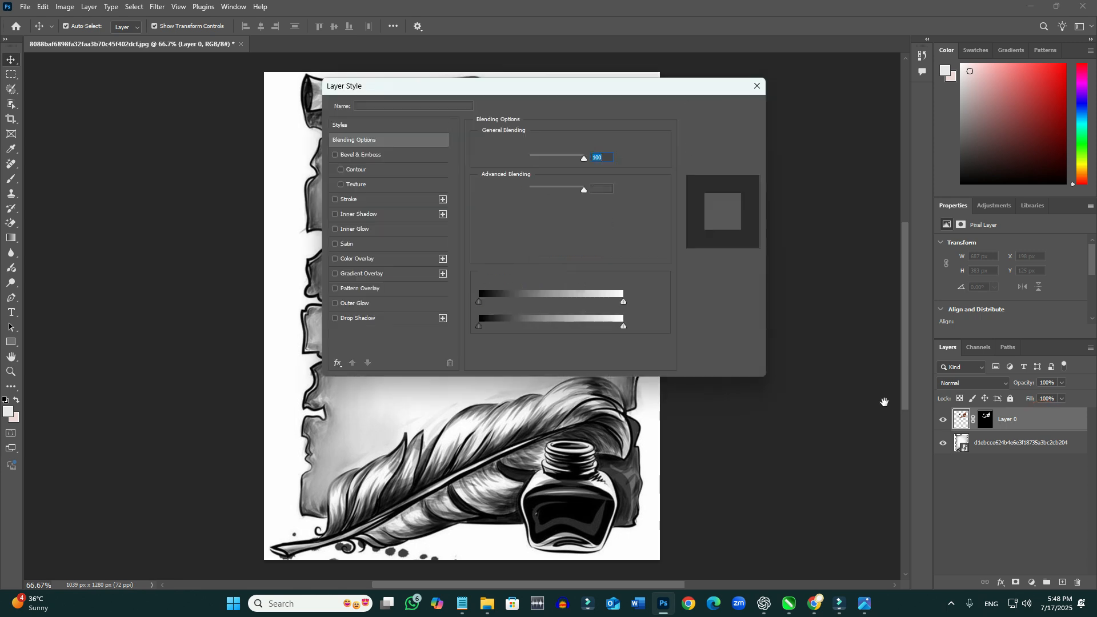
left_click_drag(538, 89, 813, 234)
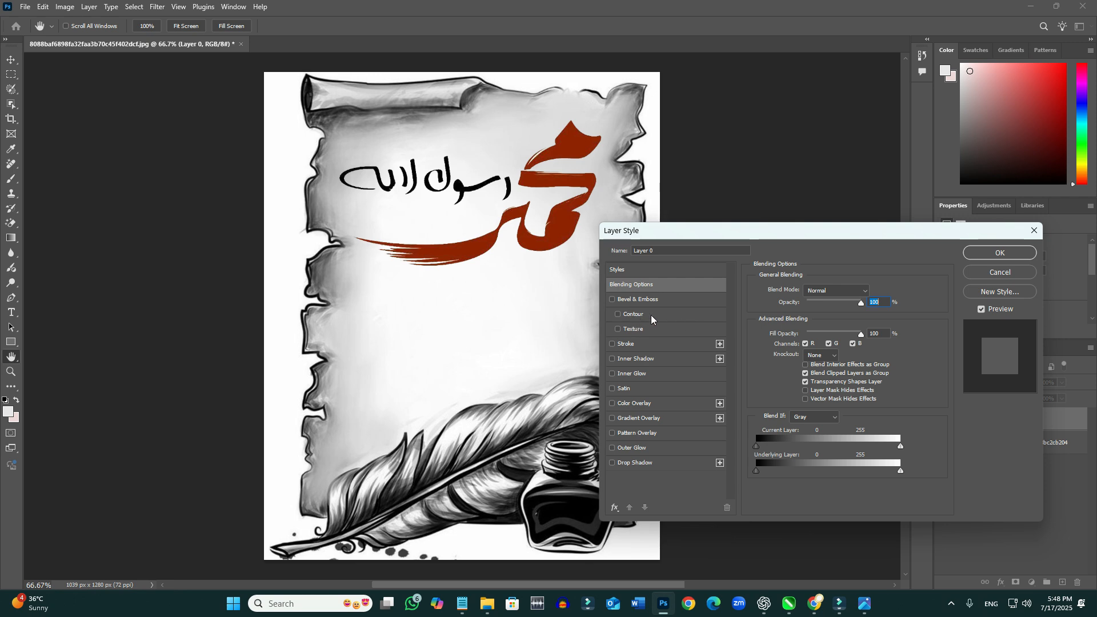
- Try Bevel & Emboss with Texture on the calligraphy, and turn both off
left_click(618, 329)
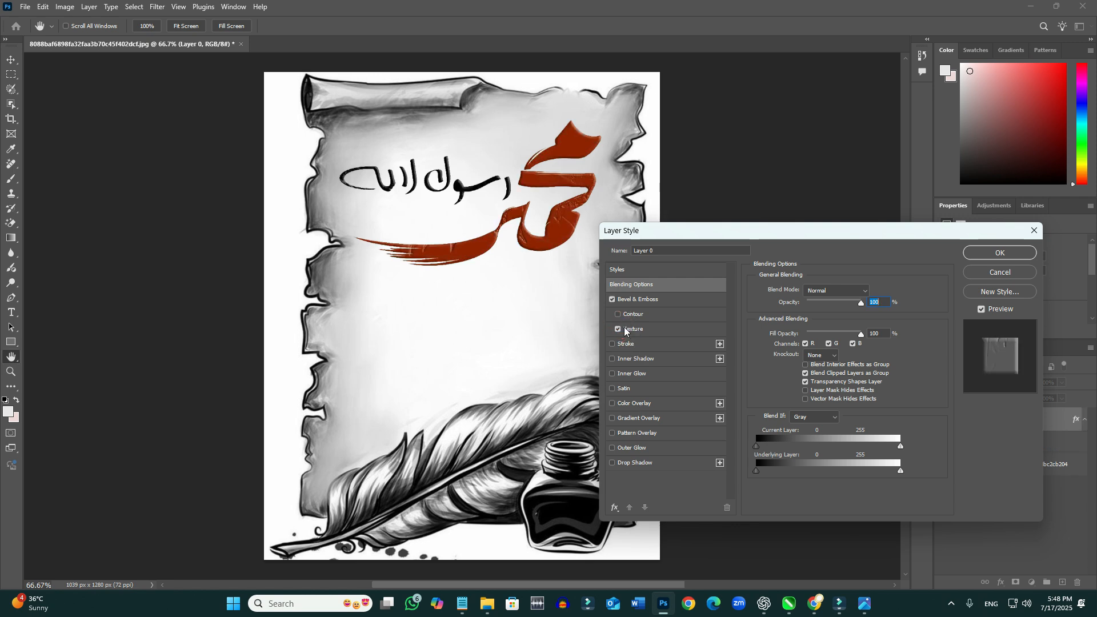
left_click(621, 328)
left_click(613, 301)
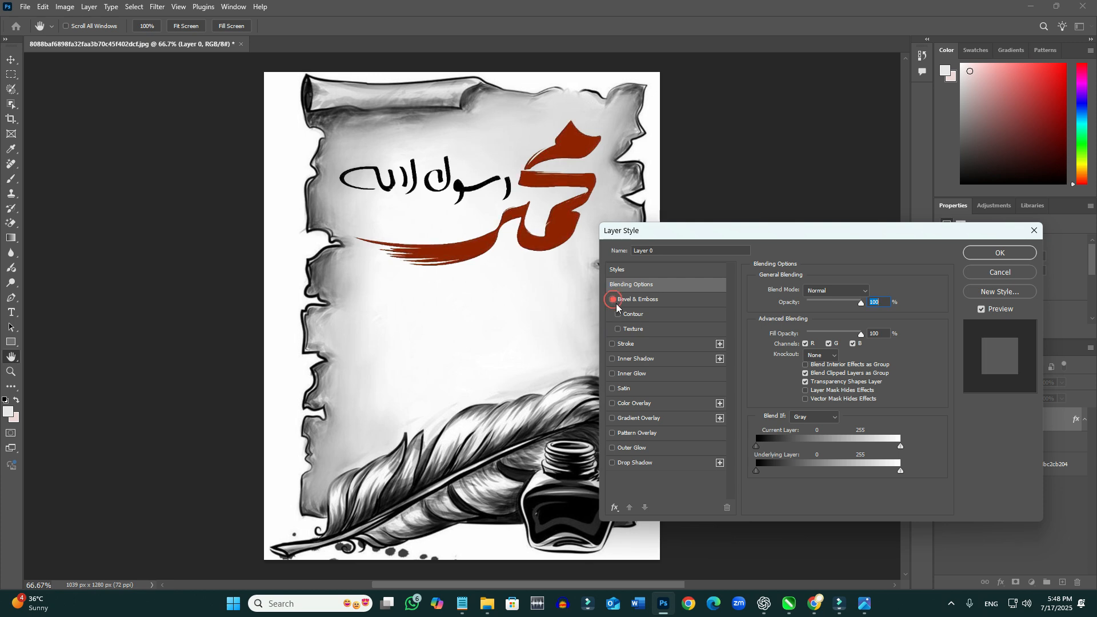
- Try an Inner Shadow at 15% opacity and an Inner Glow on the calligraphy, and turn both off
left_click(625, 360)
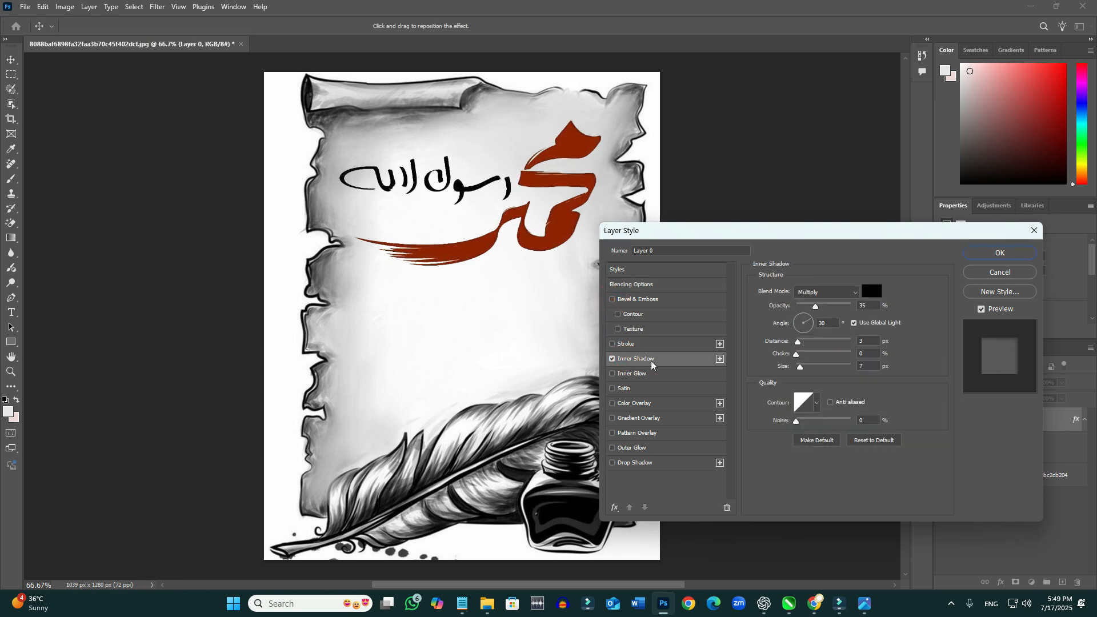
left_click_drag(816, 309, 843, 315)
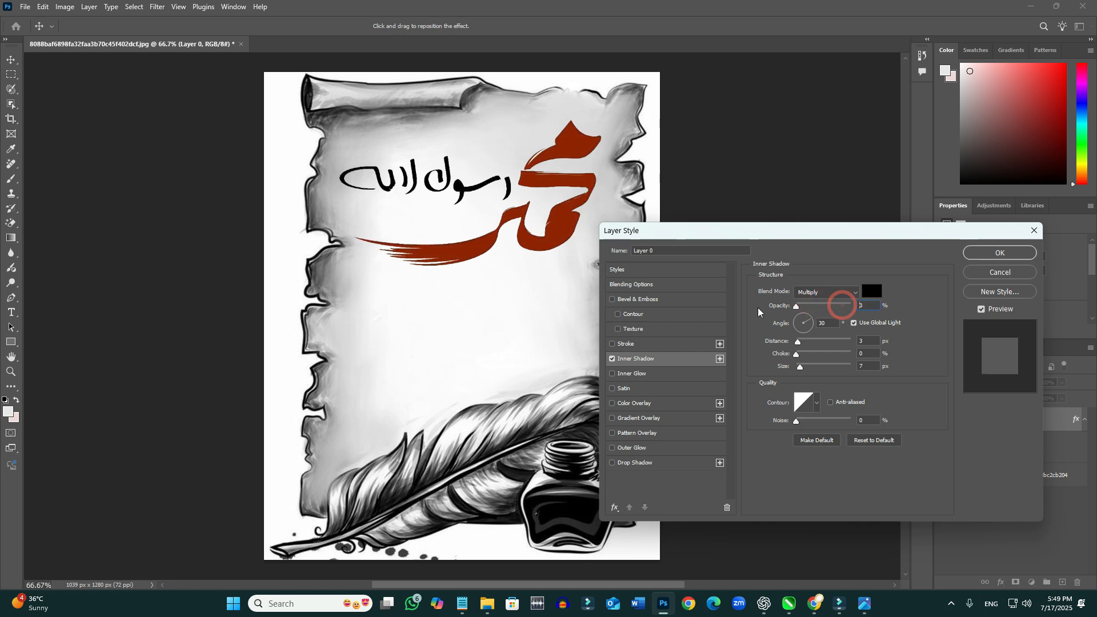
left_click_drag(840, 307, 804, 307)
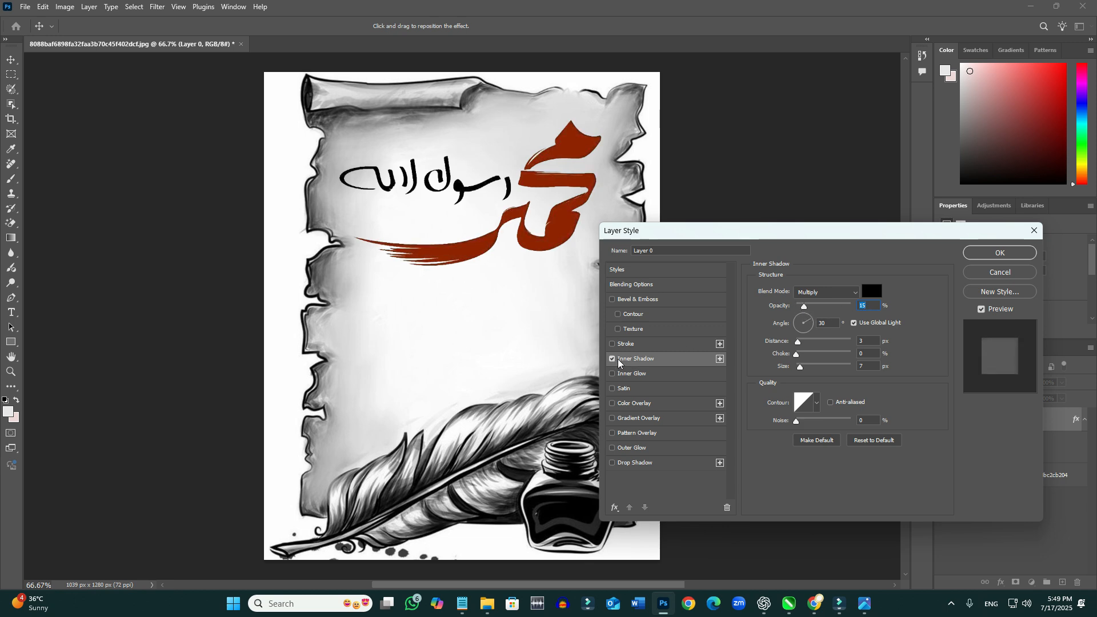
left_click(612, 359)
left_click(613, 374)
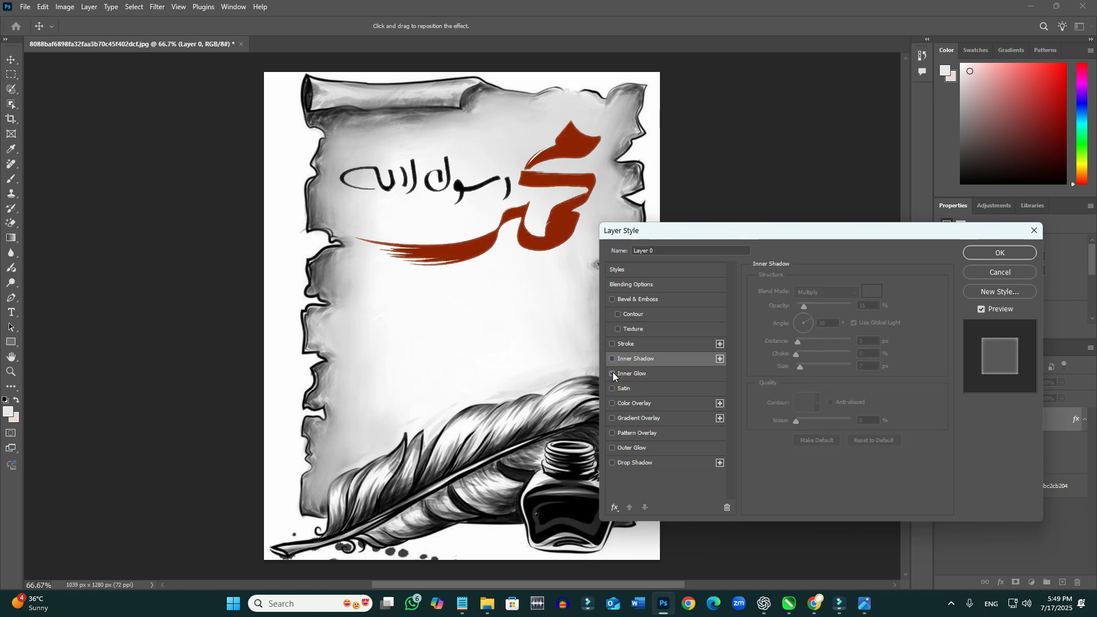
left_click(613, 373)
- Add a Satin effect to the calligraphy with an angle of -74° and a distance of 143 px
left_click(613, 389)
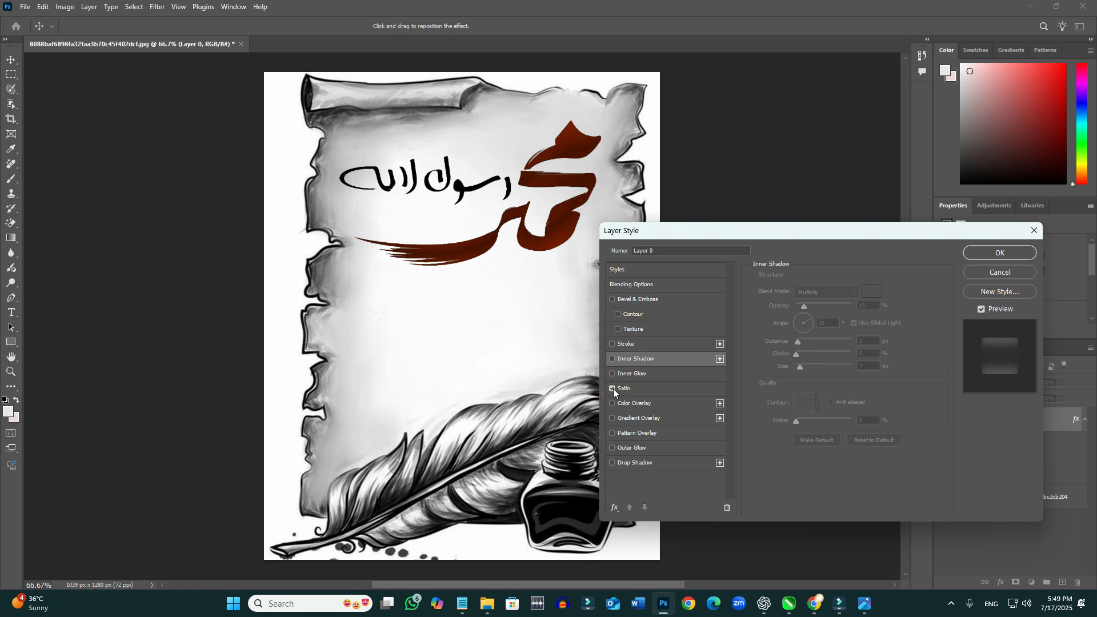
left_click(612, 388)
left_click(612, 388)
left_click(642, 391)
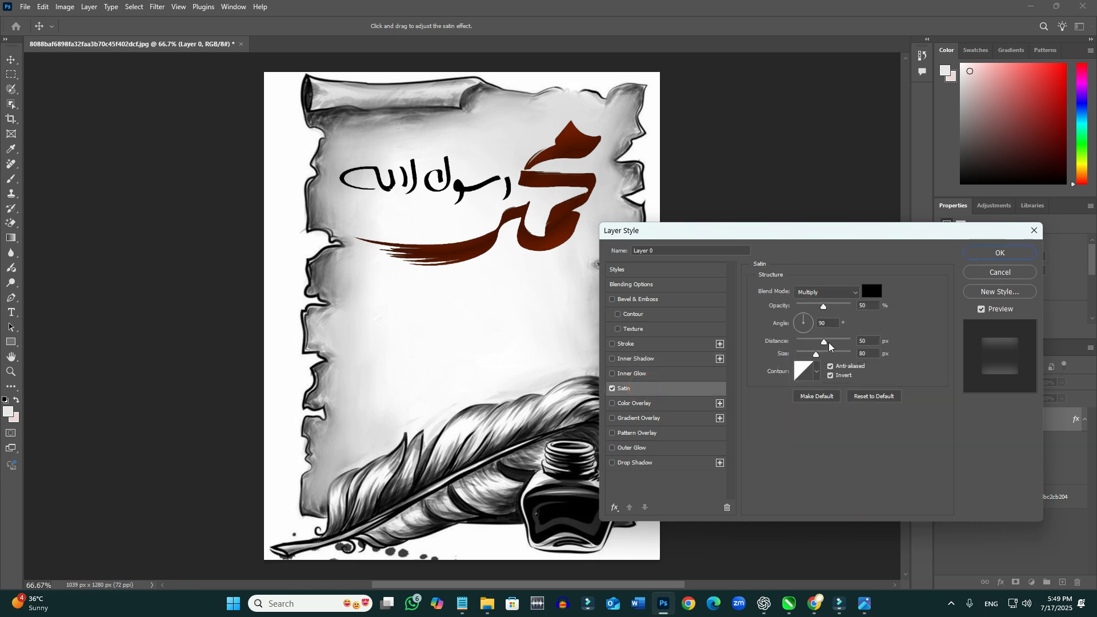
mouse_move(823, 342)
left_mouse_down()
mouse_move(836, 343)
mouse_move(815, 346)
mouse_move(849, 347)
mouse_move(800, 318)
mouse_move(807, 339)
left_mouse_up()
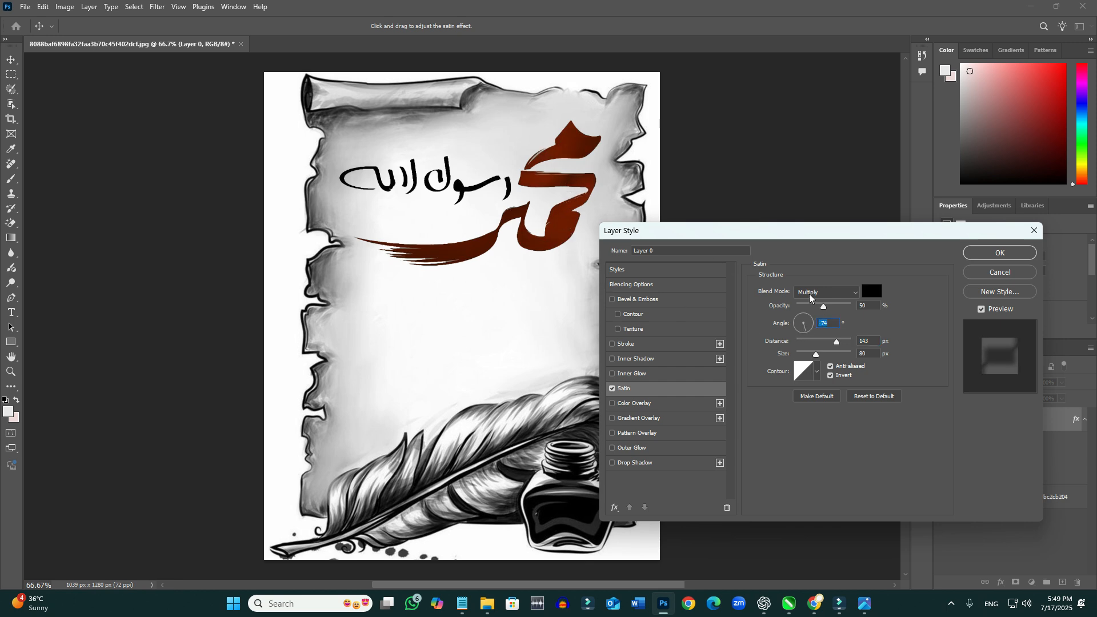
- Try teal and yellow for the Satin colour, and settle on the near-black 06040b
left_click(873, 293)
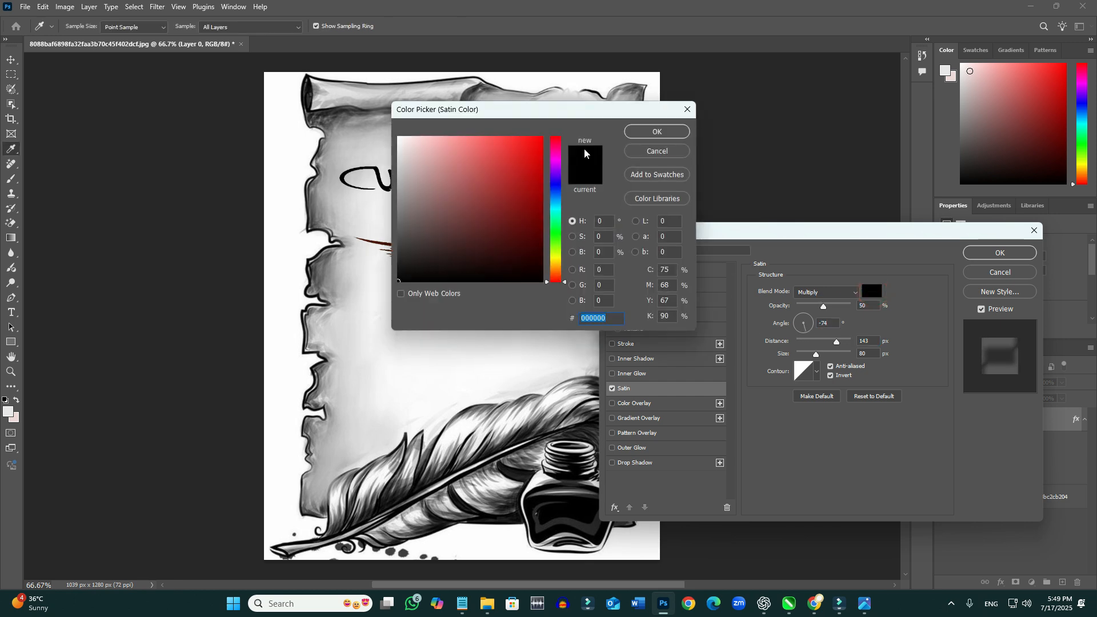
left_click_drag(585, 111, 953, 267)
left_click(925, 312)
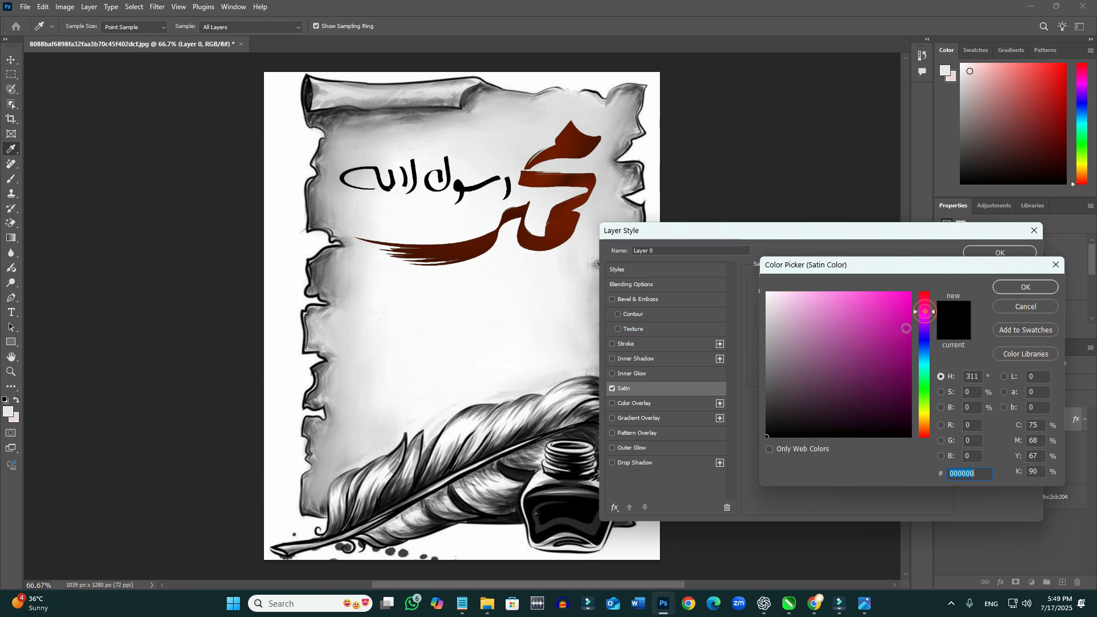
left_click(896, 328)
left_click(925, 370)
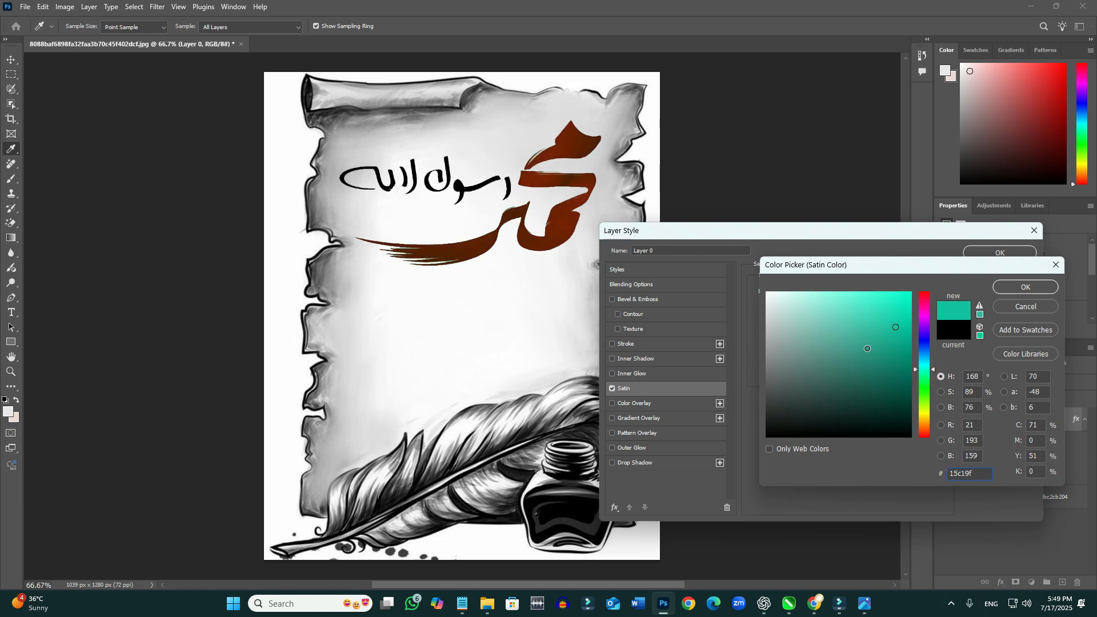
mouse_move(868, 349)
left_mouse_down()
mouse_move(828, 323)
mouse_move(793, 319)
left_mouse_up()
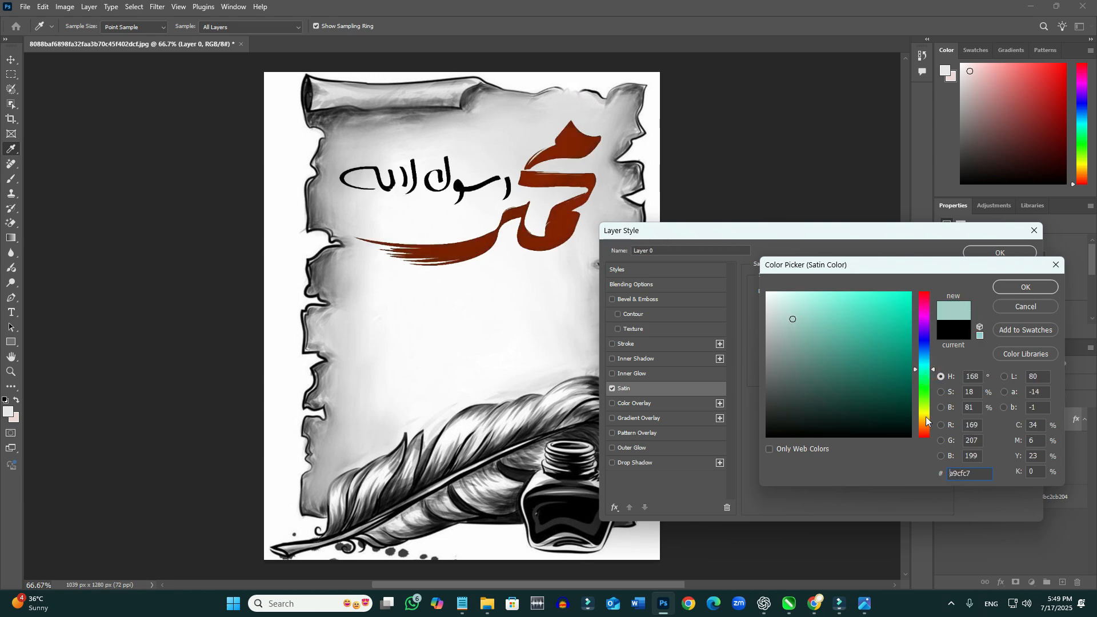
left_click(926, 417)
left_click(889, 321)
left_click(898, 305)
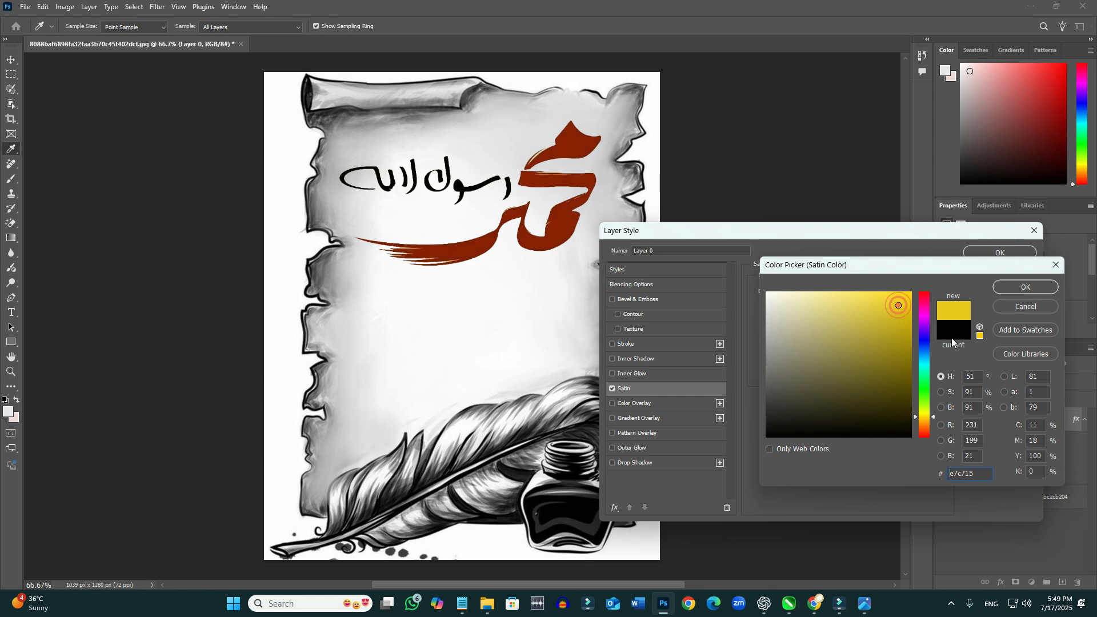
left_click(953, 336)
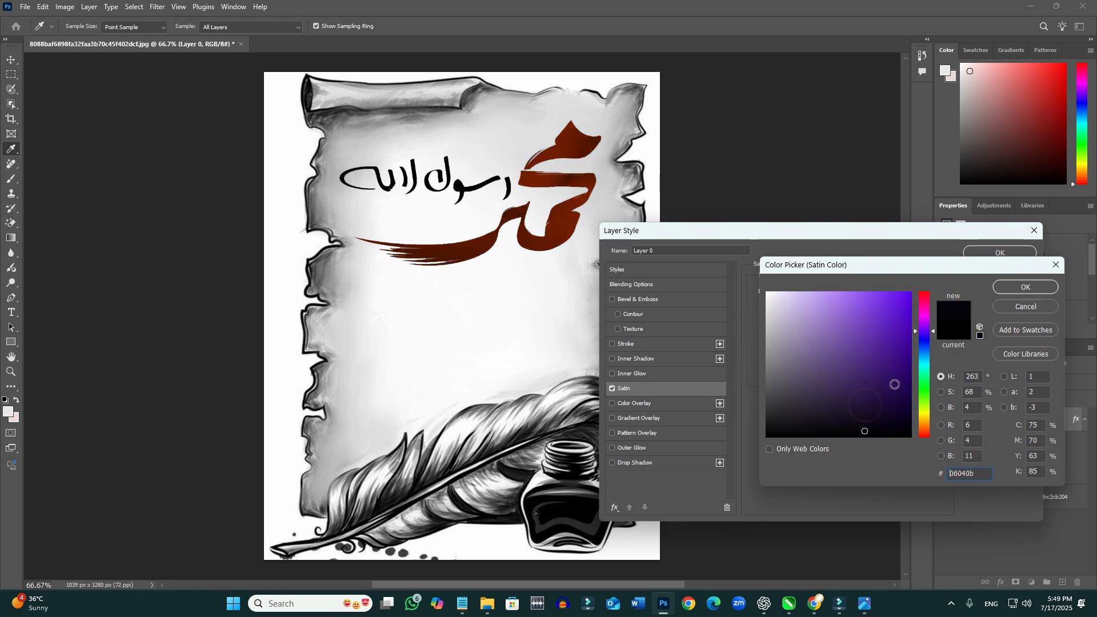
left_click(1021, 290)
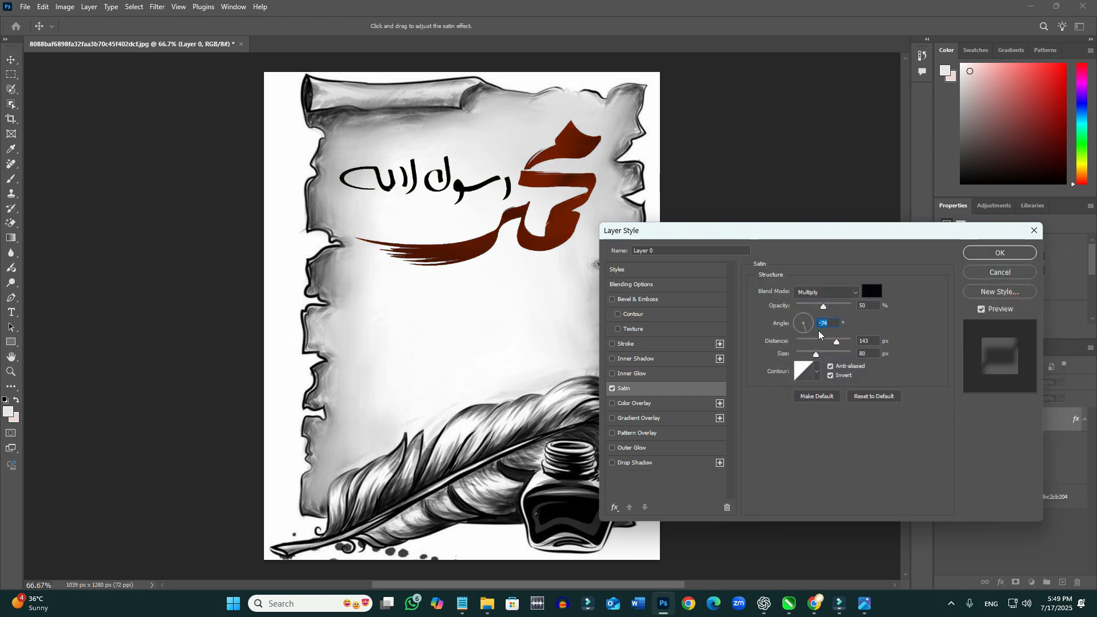
- Set the Satin distance to 125 px and size to 114 px, and give it the stepped contour
left_click(814, 342)
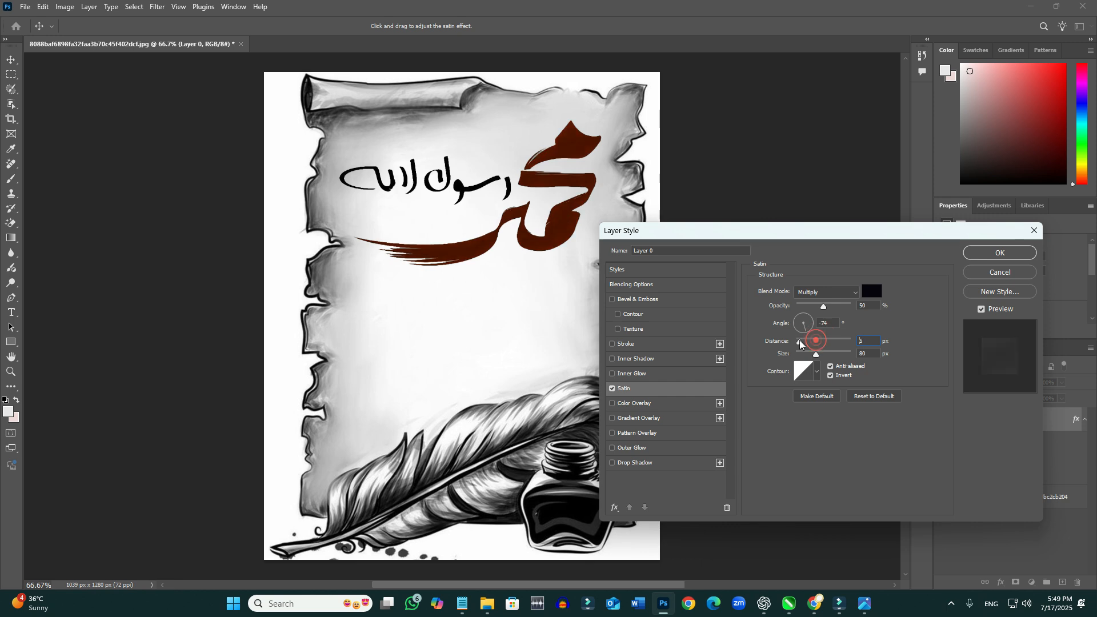
mouse_move(819, 348)
left_mouse_down()
mouse_move(835, 348)
mouse_move(807, 346)
mouse_move(839, 345)
mouse_move(829, 354)
mouse_move(841, 356)
mouse_move(823, 356)
left_mouse_up()
left_click(816, 372)
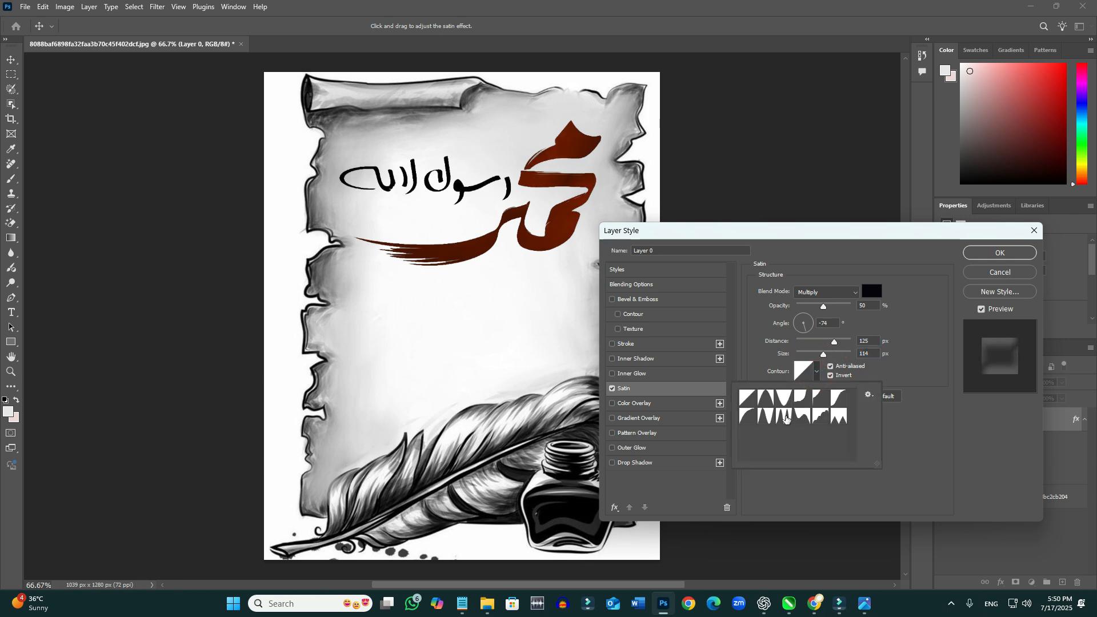
left_click(783, 417)
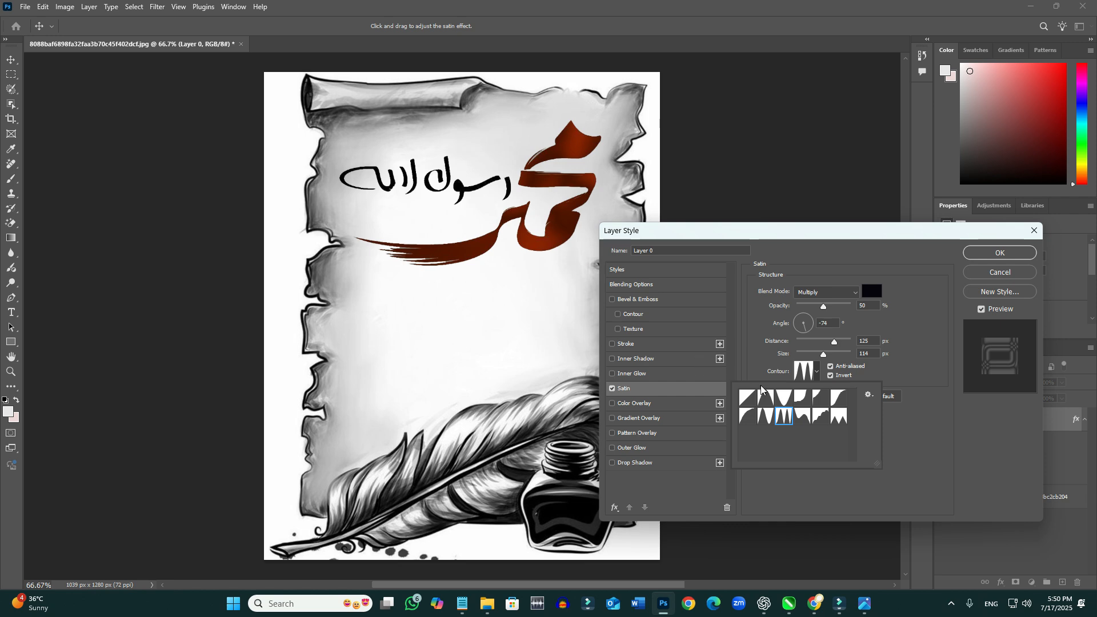
left_click(812, 417)
left_click(758, 321)
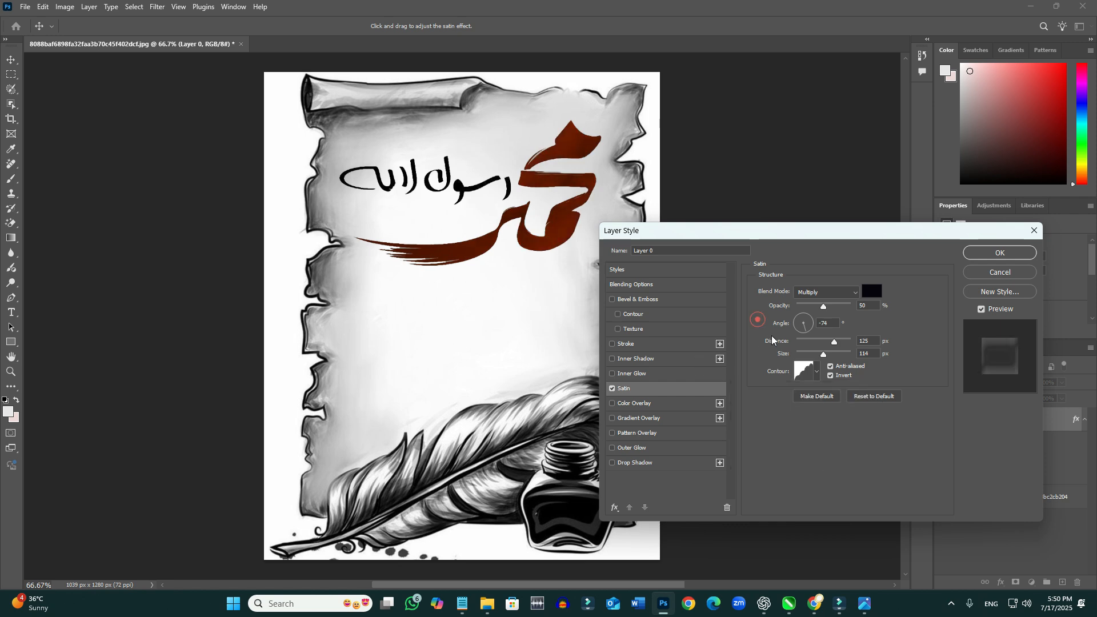
- Try colour, gradient and pattern overlays on the calligraphy, and turn them off
left_click(613, 404)
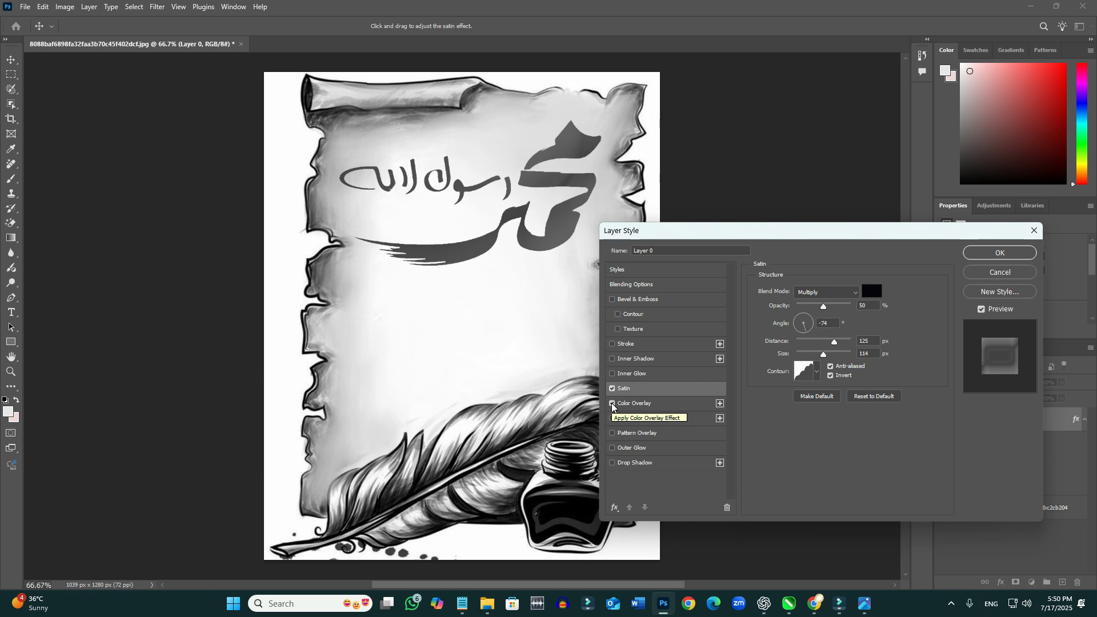
left_click(613, 405)
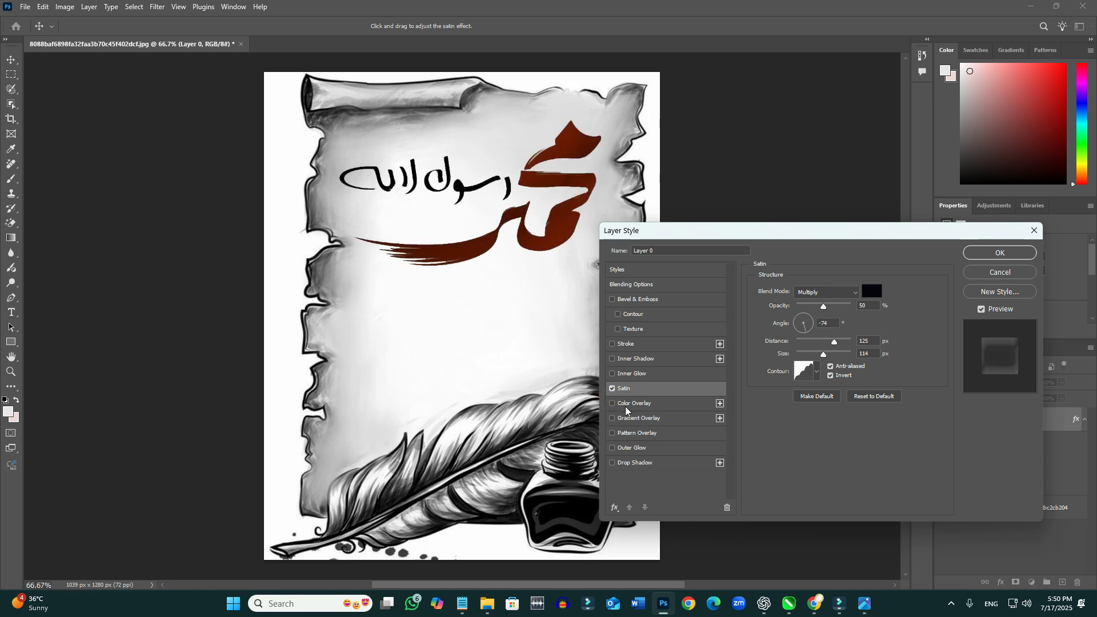
left_click(613, 419)
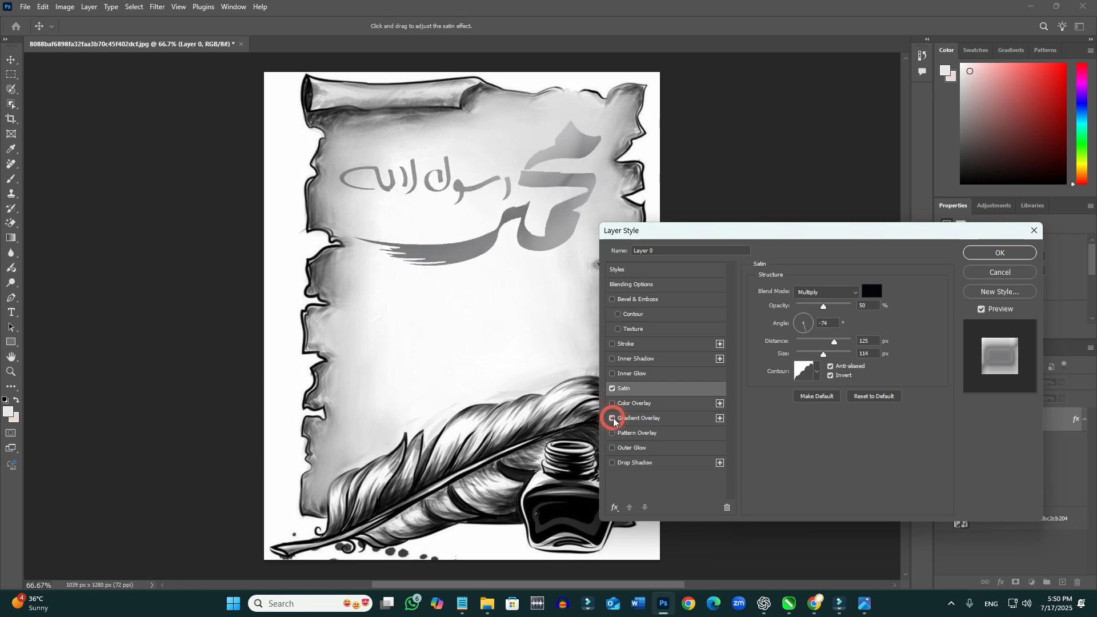
left_click(643, 419)
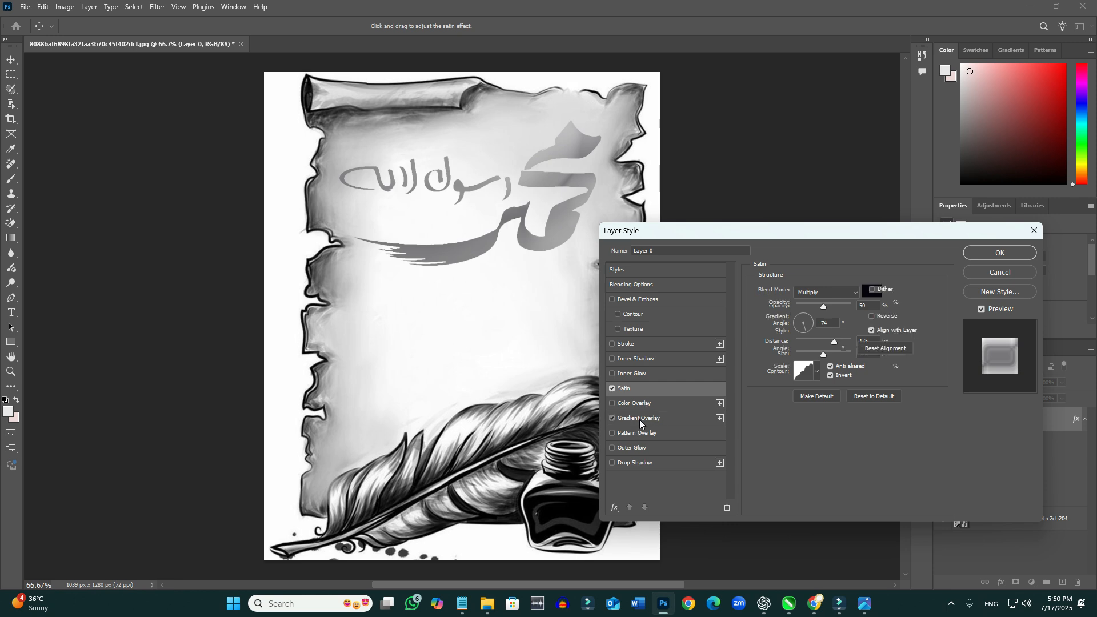
left_click(613, 434)
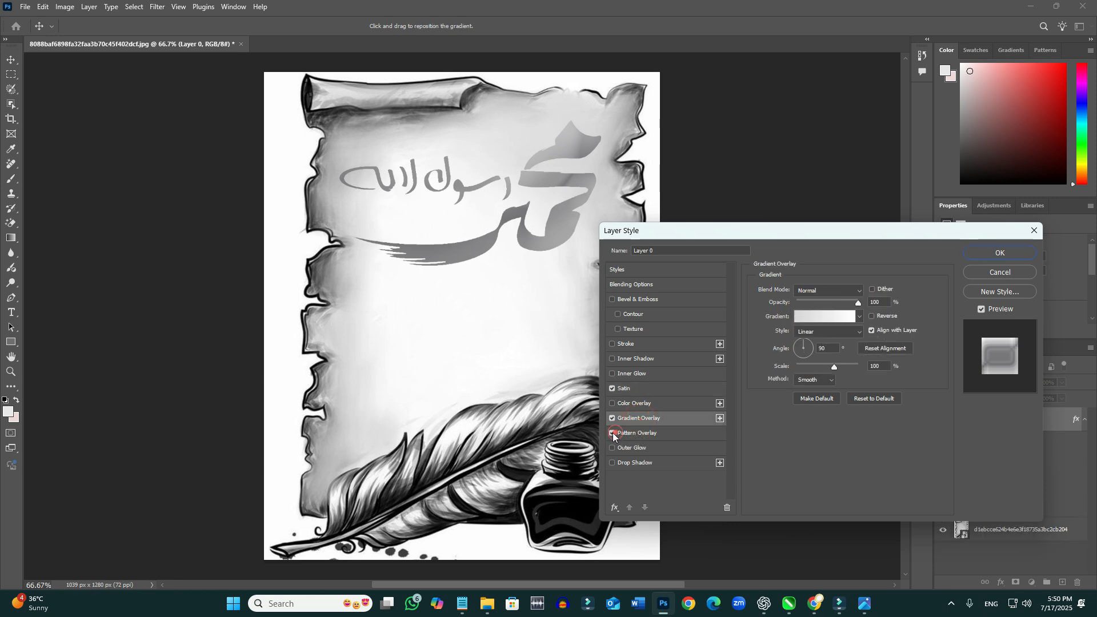
left_click(611, 420)
- Try Outer Glow and Drop Shadow on the calligraphy, turn both off, and apply the layer style
left_click(613, 449)
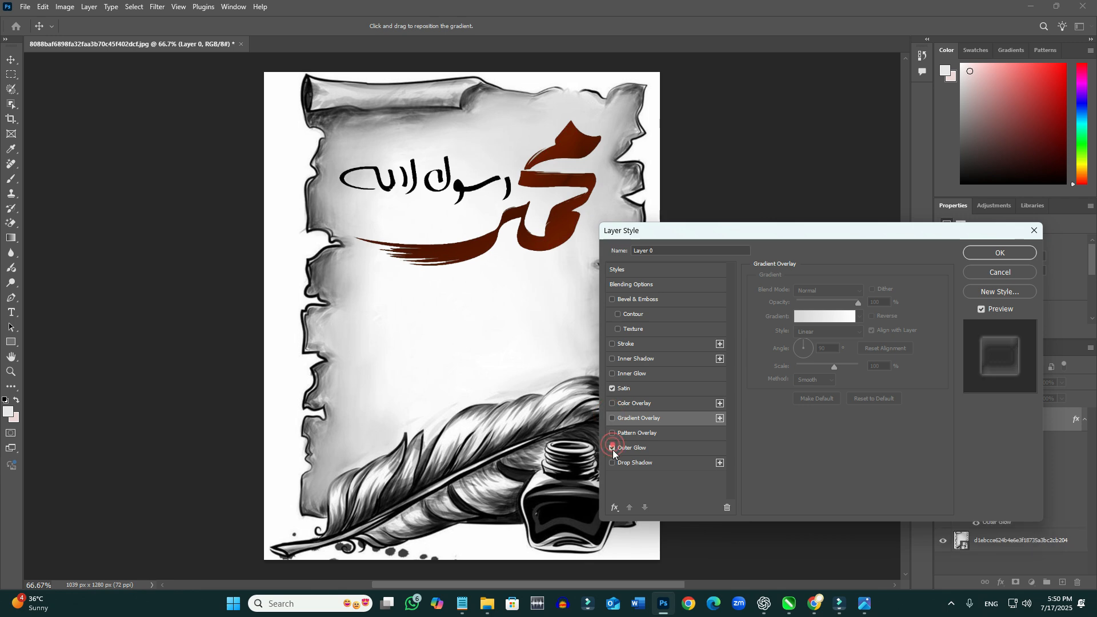
left_click(613, 463)
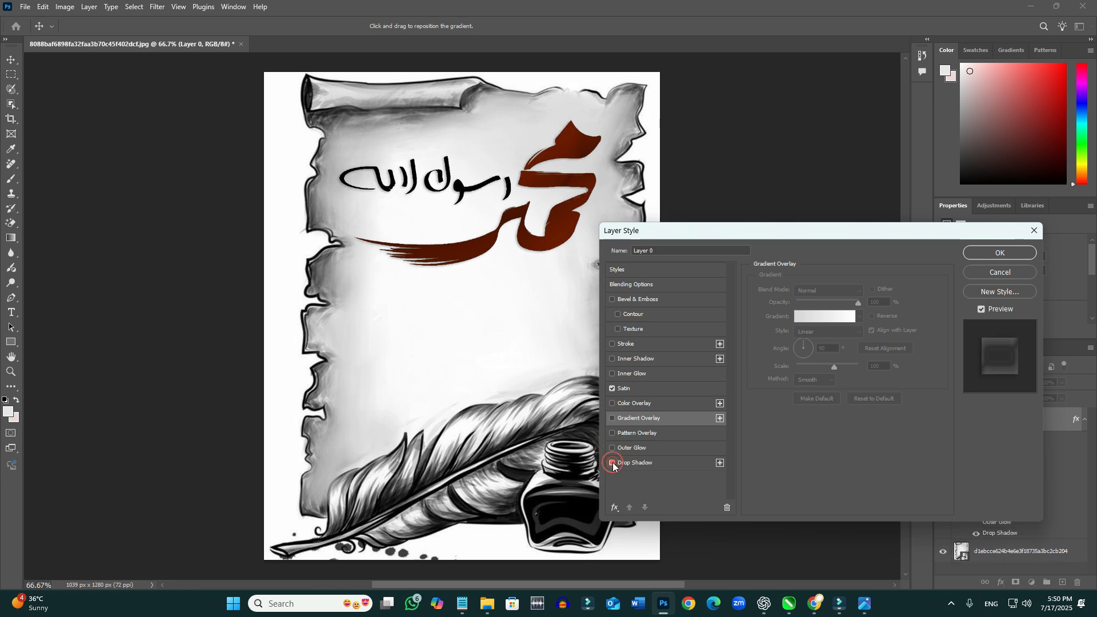
left_click(613, 463)
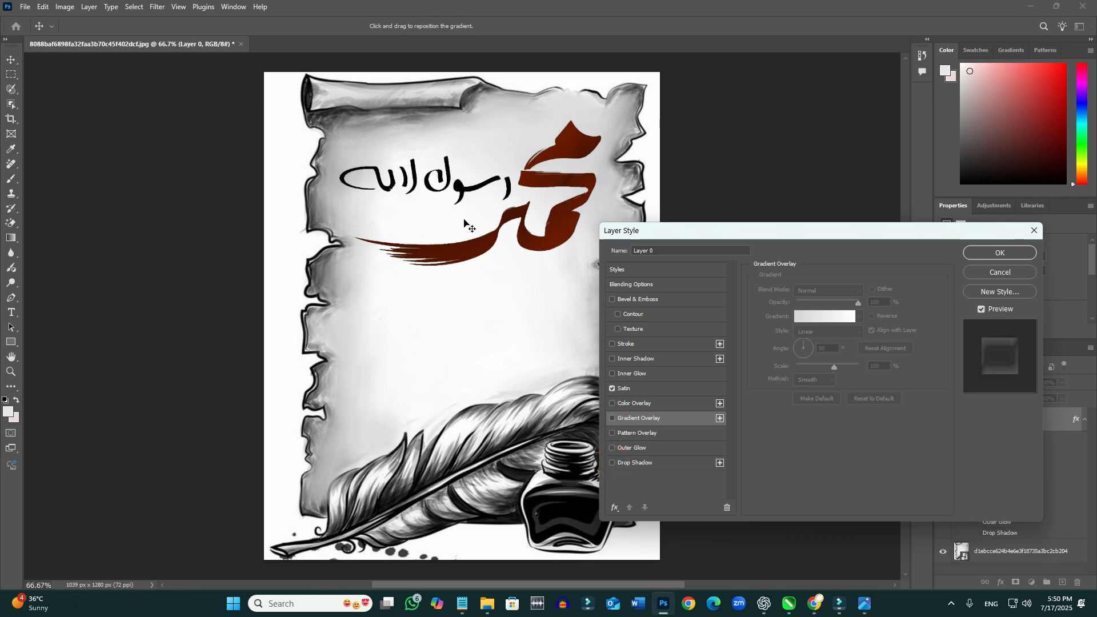
left_click(1000, 252)
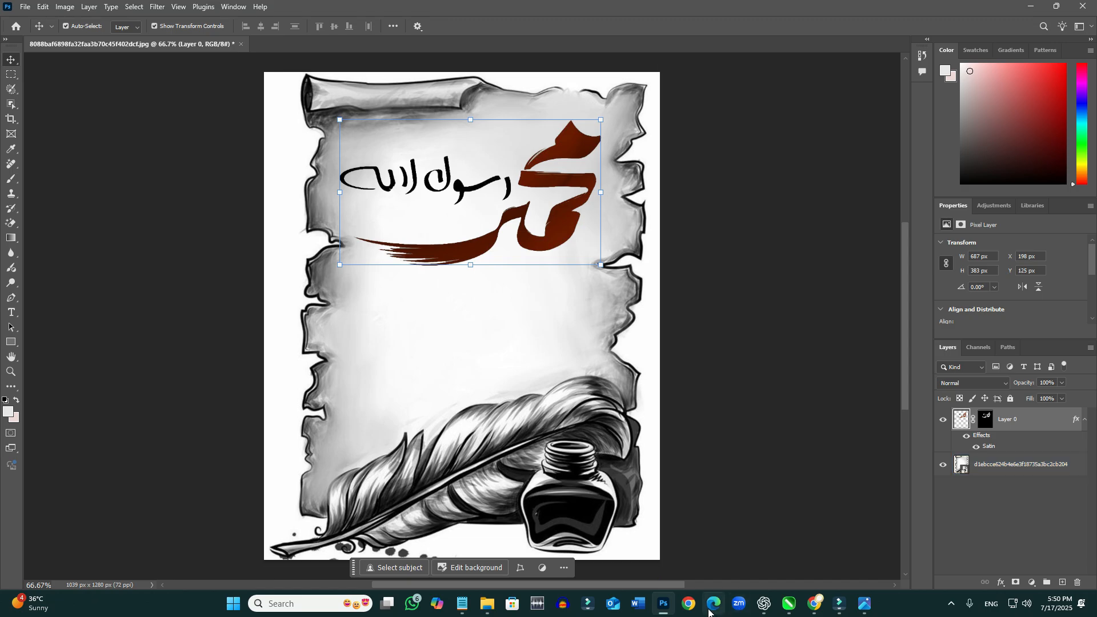
- Place the maple-leaf calligraphy image 4a6cd9a9fa81da2010c630c9793daace from the Pictures folder over the parchment and scale it to 95.56%
mouse_move(486, 604)
left_click(530, 530)
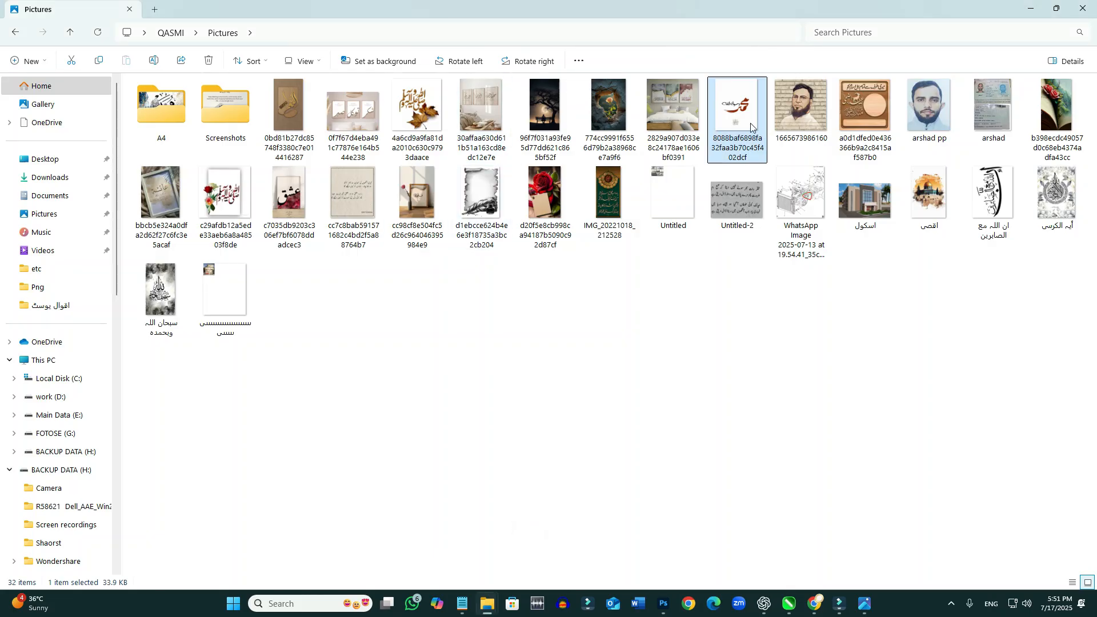
left_click_drag(416, 111, 501, 353)
left_click_drag(560, 314, 556, 309)
left_click_drag(550, 308, 527, 306)
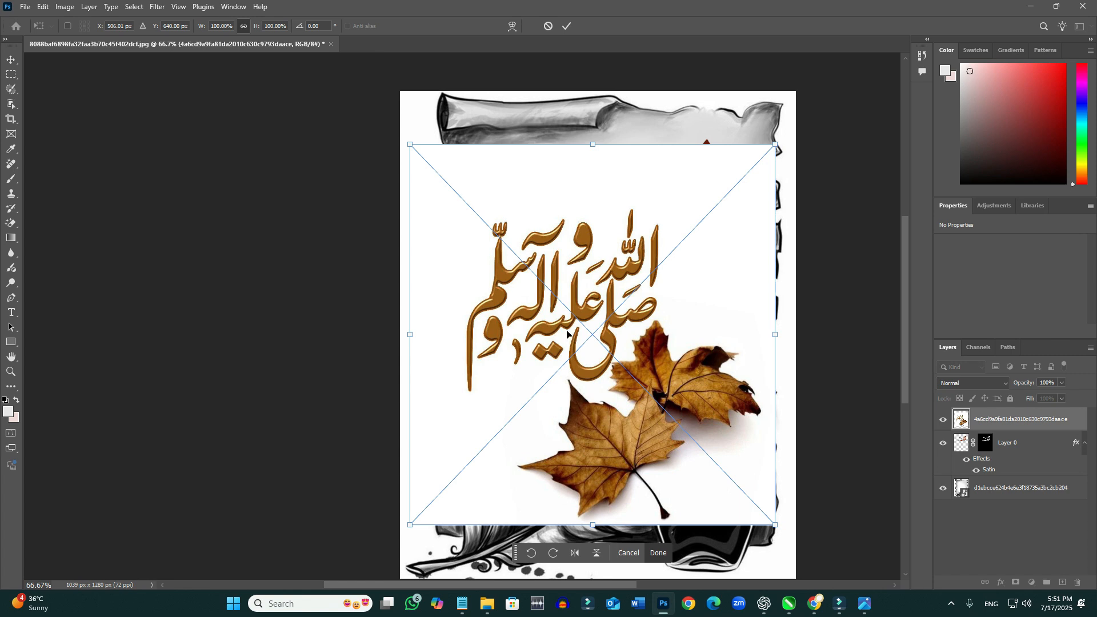
left_click_drag(775, 525, 759, 507)
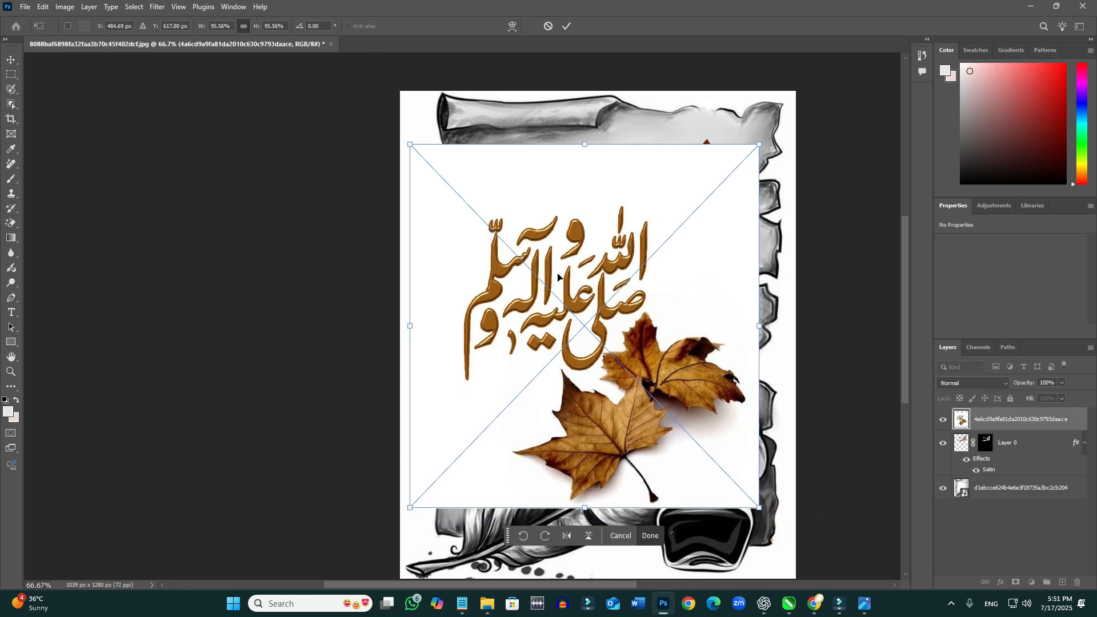
left_click(649, 534)
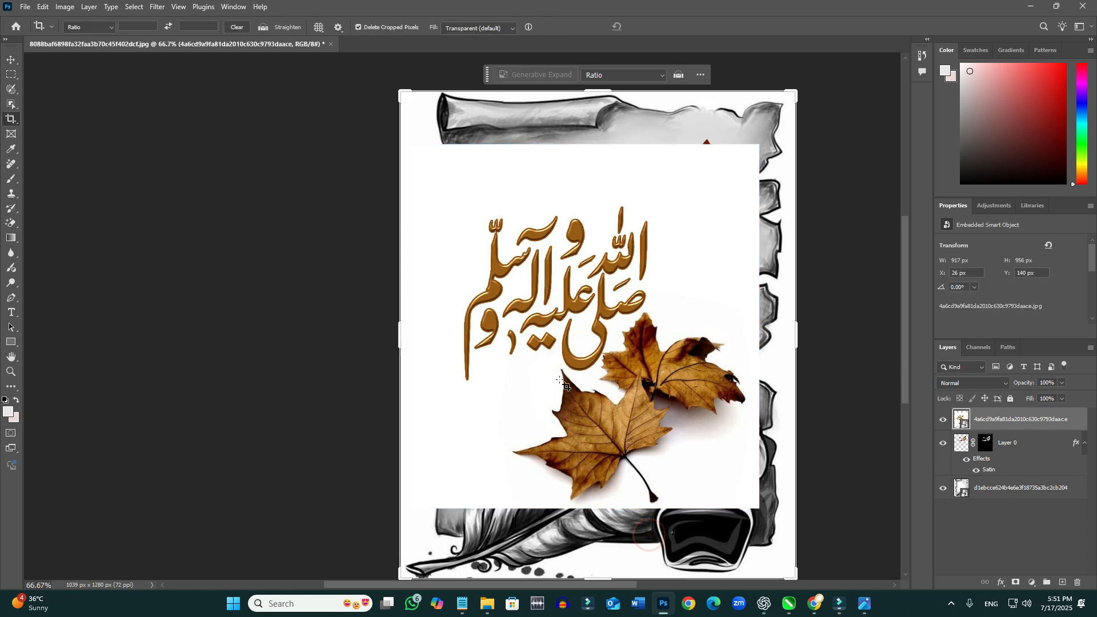
- Remove the white background around the placed gold calligraphy and leaves with the Magic Eraser at tolerance 32
left_click(521, 386)
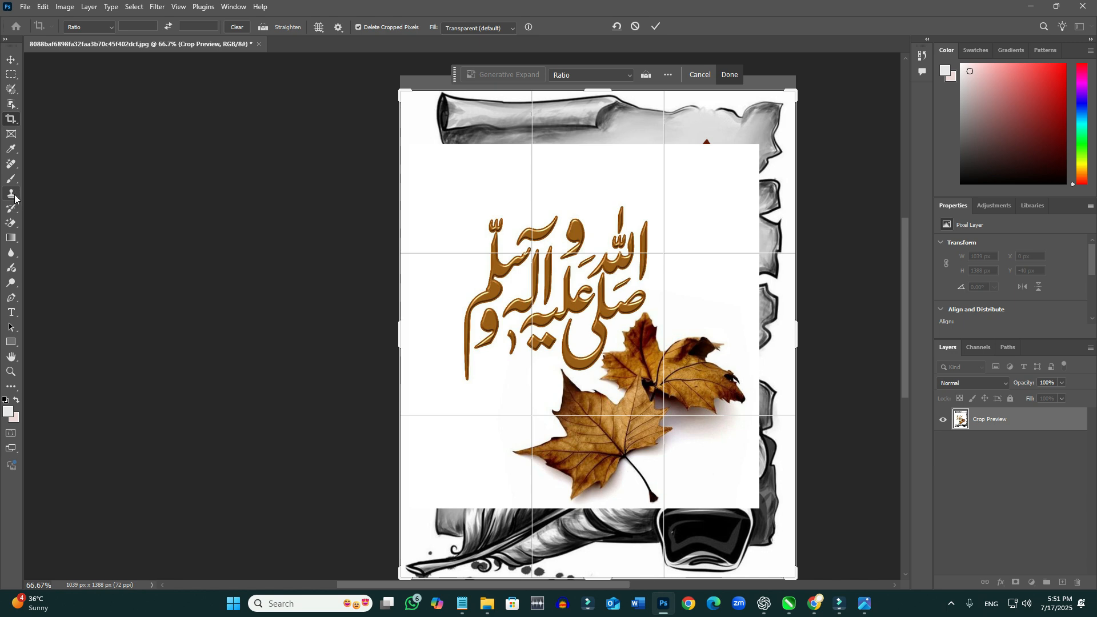
left_click(11, 223)
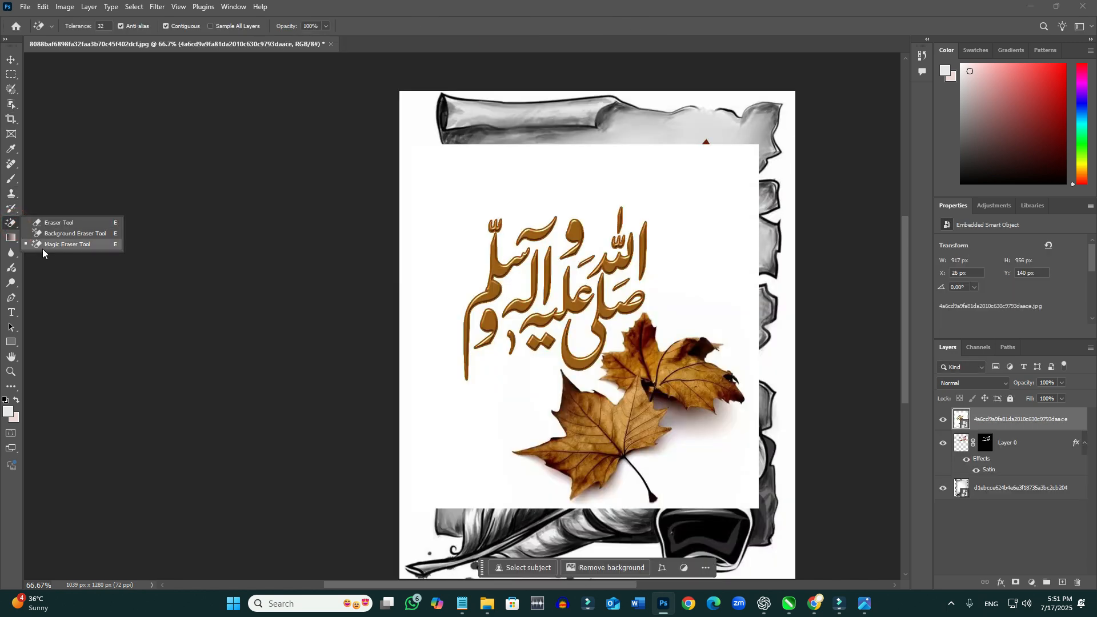
left_click(52, 244)
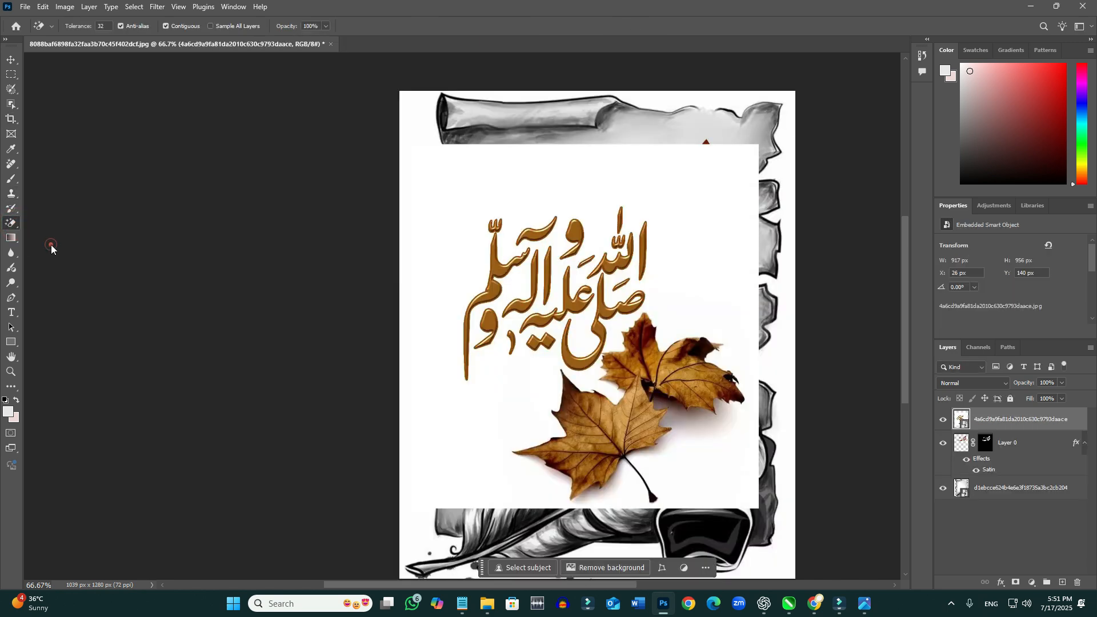
left_click(447, 272)
left_click(489, 225)
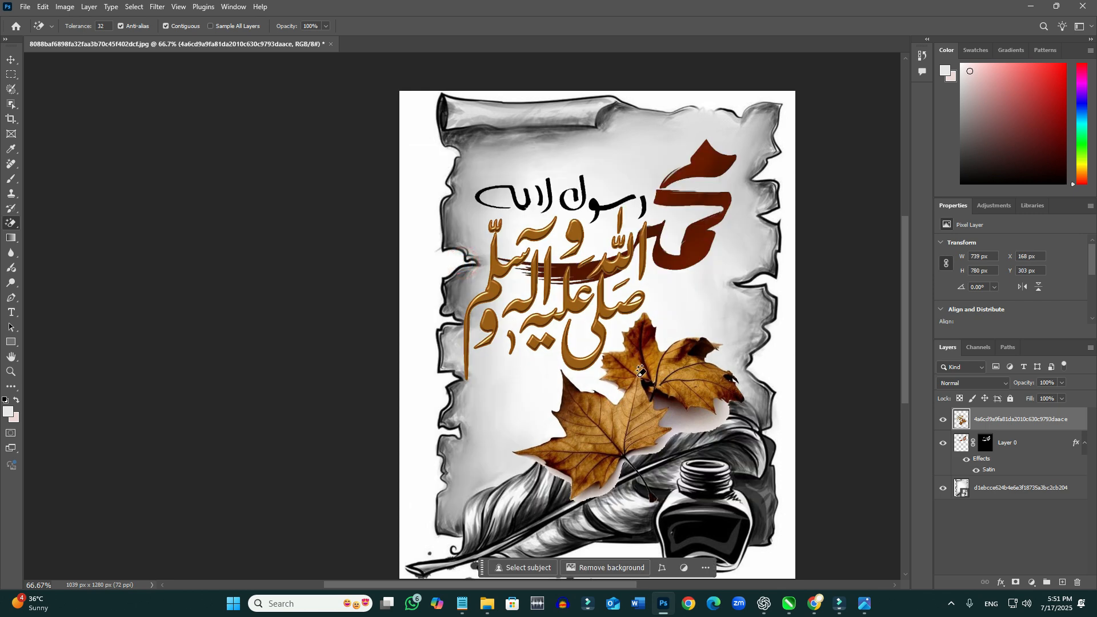
- Scale the gold calligraphy and leaves to about 56% and move them below the red lettering
left_click(11, 59)
left_click_drag(745, 207, 622, 322)
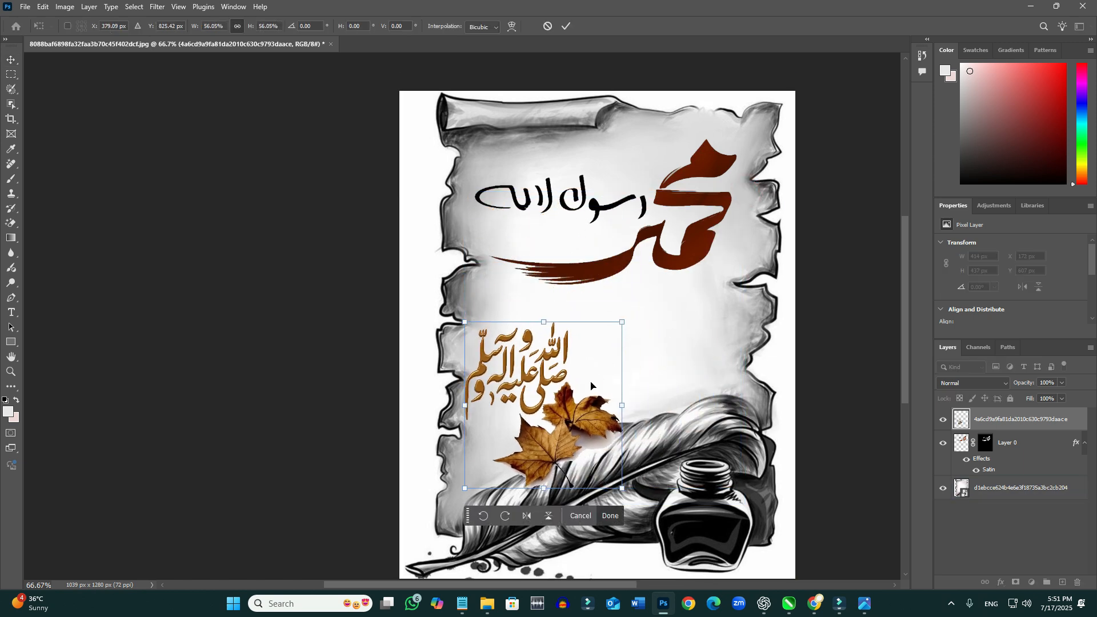
left_click_drag(575, 413, 624, 394)
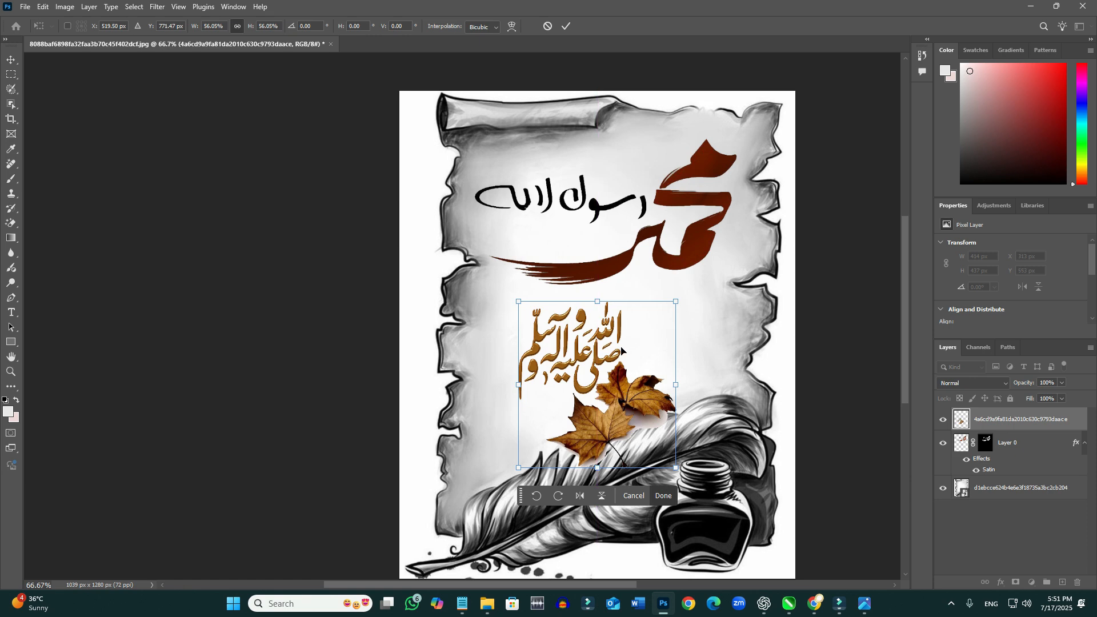
- Erase the two maple leaves below the gold calligraphy with the Eraser tool, enlarging its brush to 75 px
left_click(18, 228)
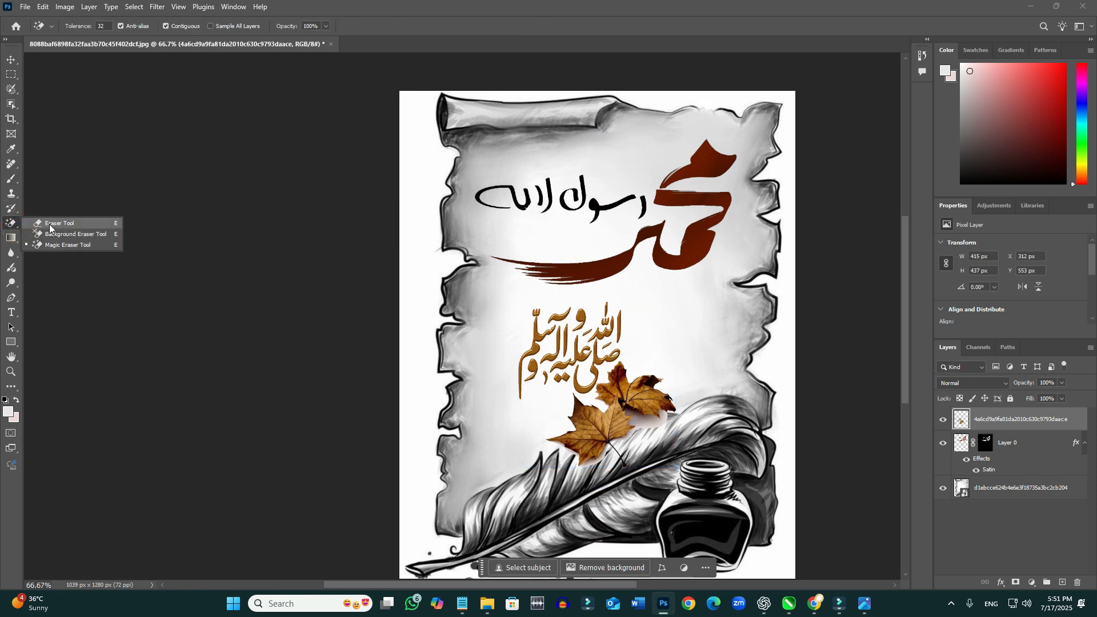
left_click(53, 225)
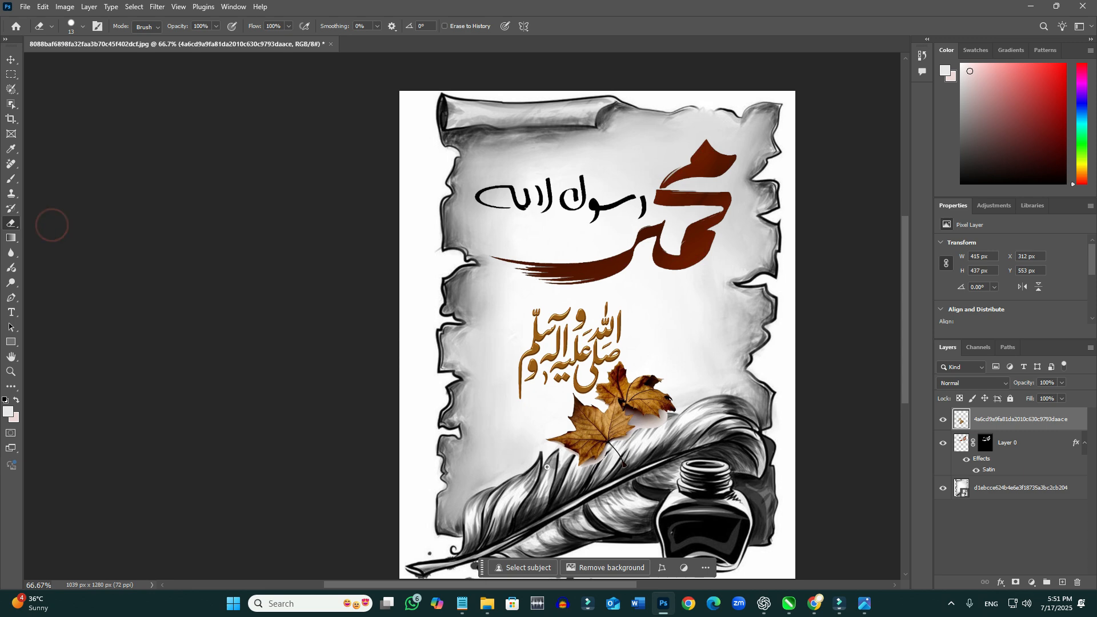
mouse_move(552, 455)
left_mouse_down()
mouse_move(572, 438)
mouse_move(550, 440)
mouse_move(607, 435)
left_mouse_up()
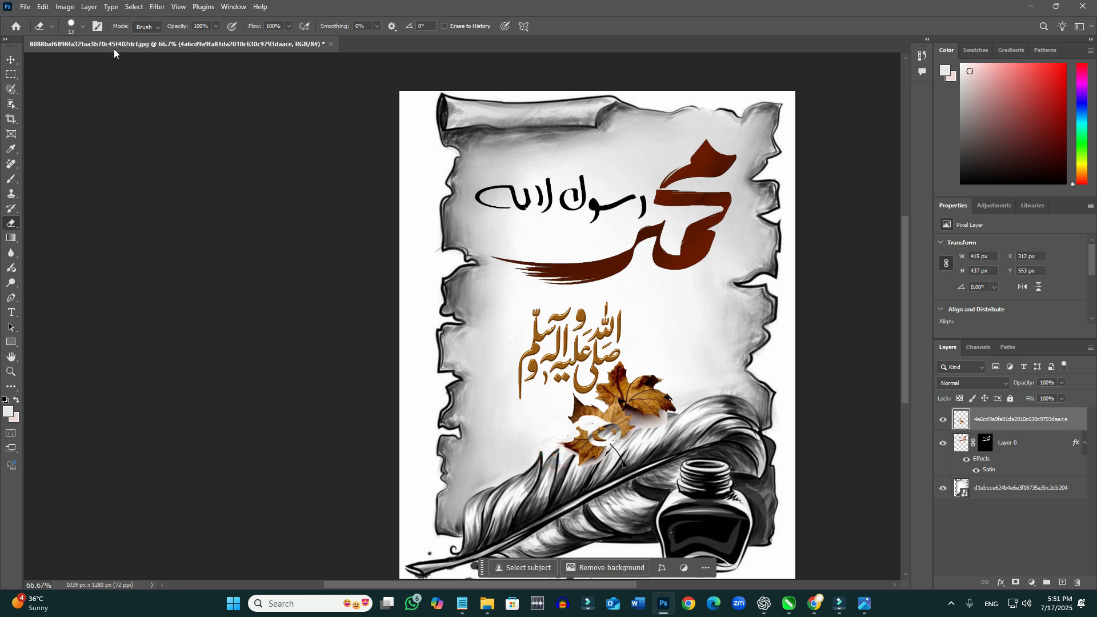
left_click(84, 28)
left_click_drag(67, 61, 72, 61)
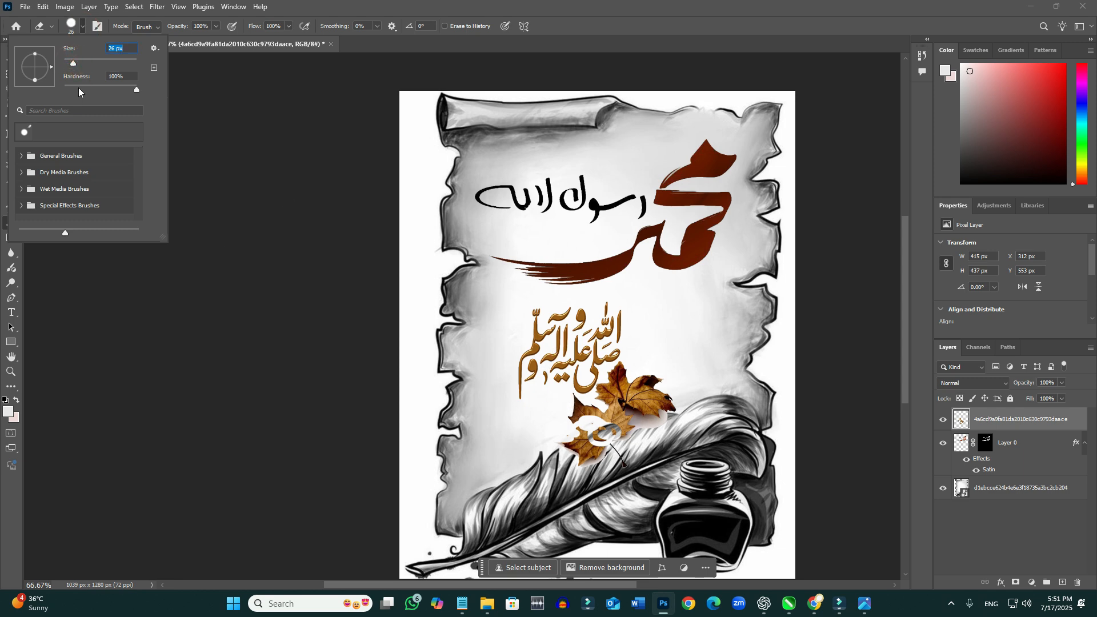
left_click_drag(77, 63, 80, 66)
mouse_move(566, 404)
left_mouse_down()
mouse_move(611, 416)
mouse_move(620, 377)
mouse_move(673, 409)
mouse_move(638, 409)
mouse_move(625, 430)
mouse_move(589, 435)
mouse_move(626, 467)
mouse_move(574, 455)
mouse_move(560, 432)
mouse_move(594, 414)
left_mouse_up()
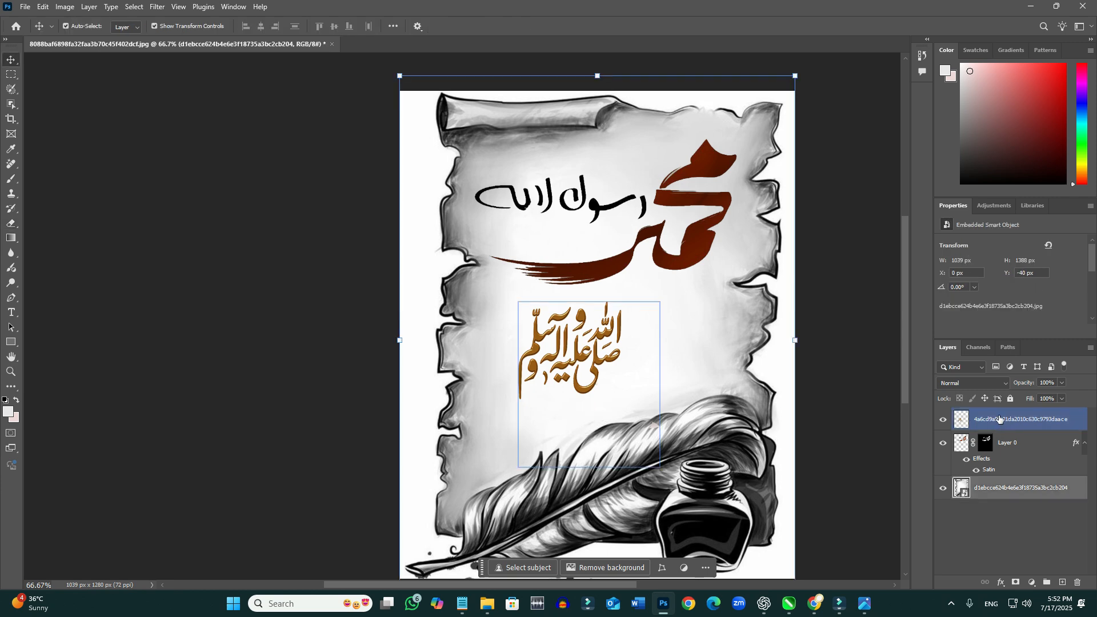
- Enlarge the gold calligraphy to about 117% and centre it between the red lettering and the quill
left_click(999, 415)
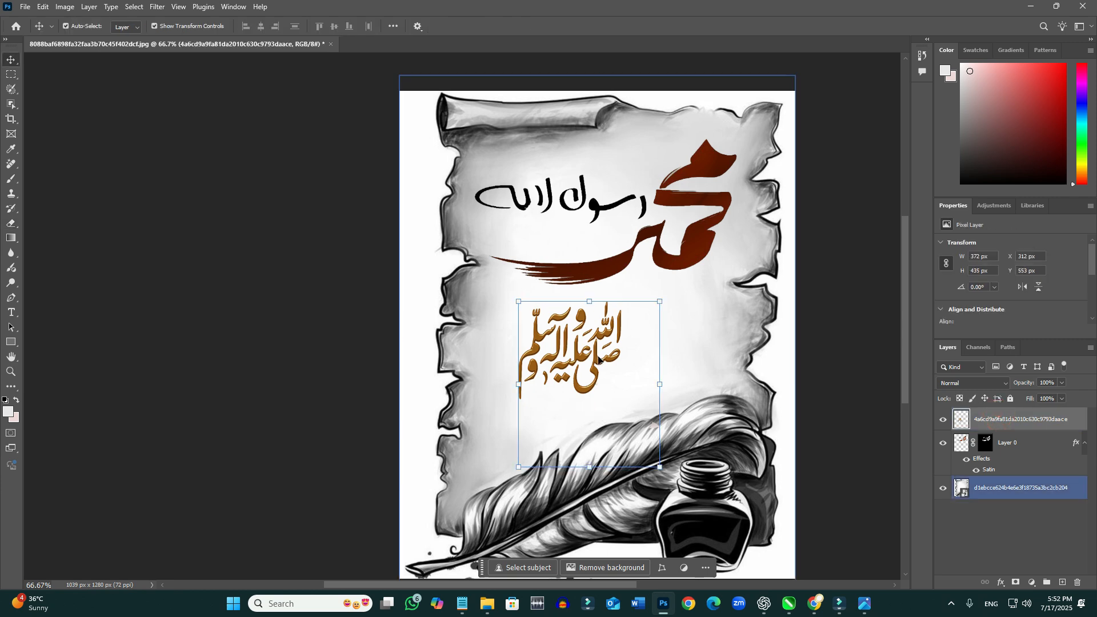
left_click_drag(600, 359, 624, 364)
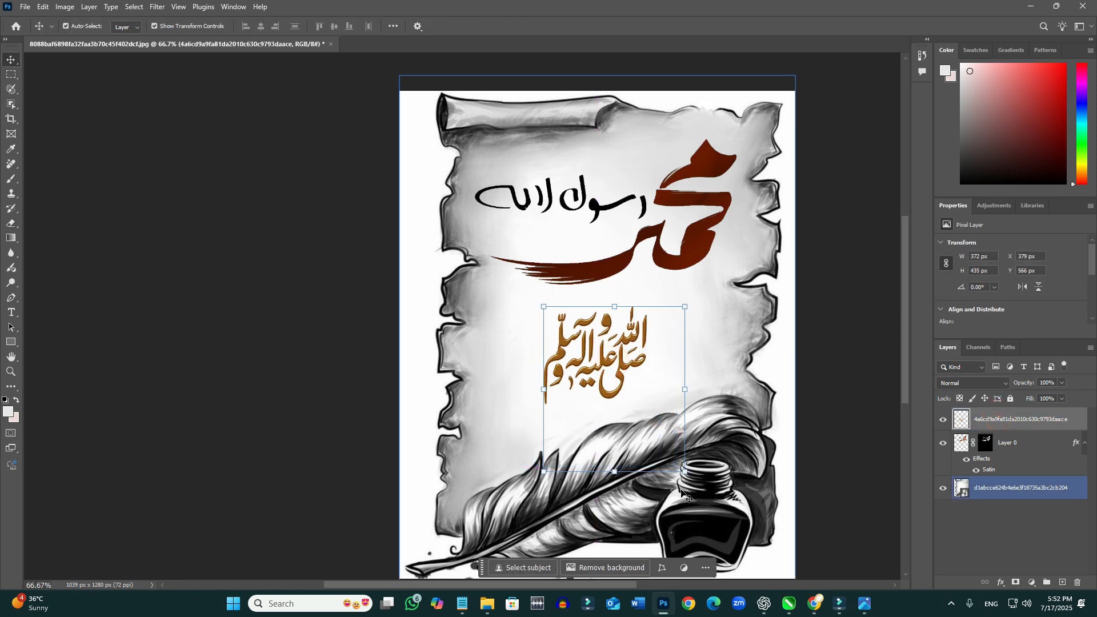
left_click_drag(684, 472, 710, 500)
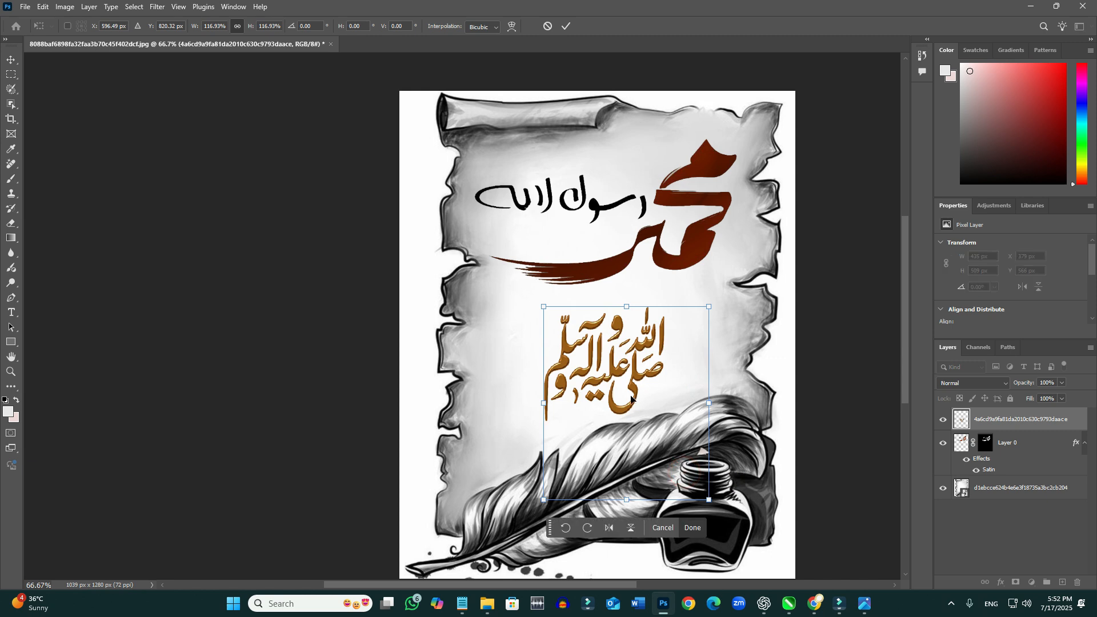
mouse_move(630, 386)
left_mouse_down()
mouse_move(619, 360)
mouse_move(642, 358)
mouse_move(621, 377)
left_mouse_up()
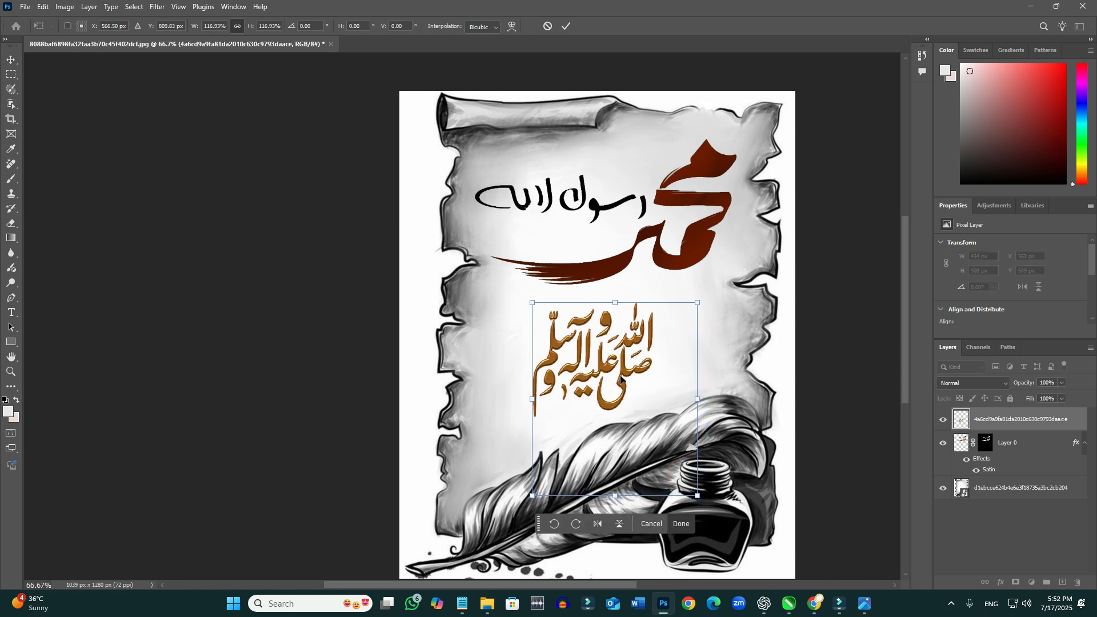
- Add a Bevel & Emboss effect with Contour to the gold calligraphy layer
double_click(1023, 419)
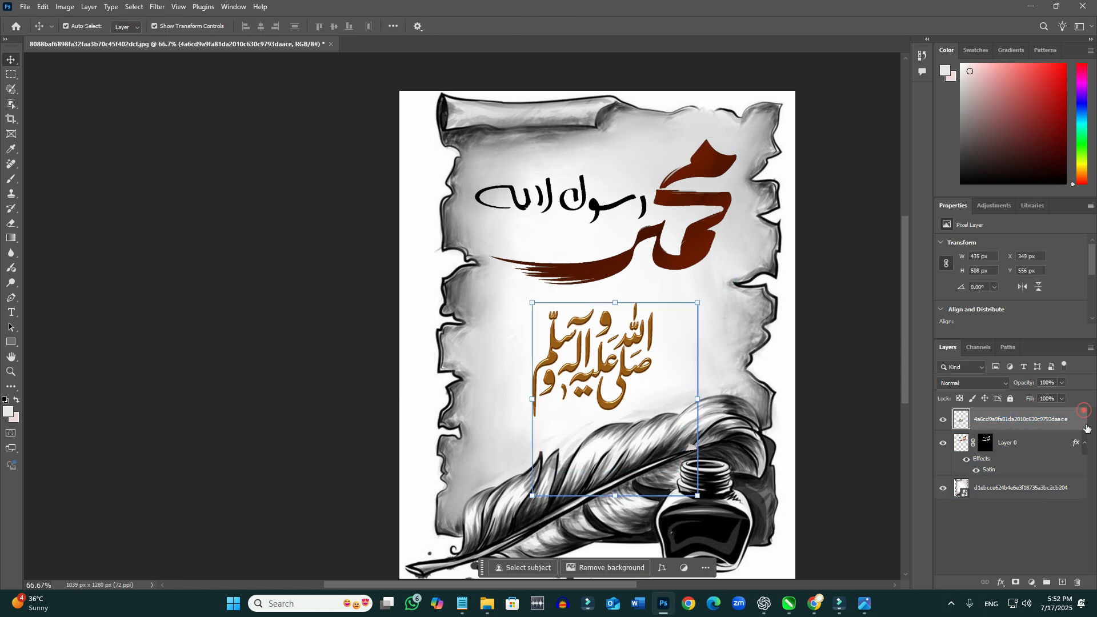
left_click(1084, 419)
double_click(1082, 428)
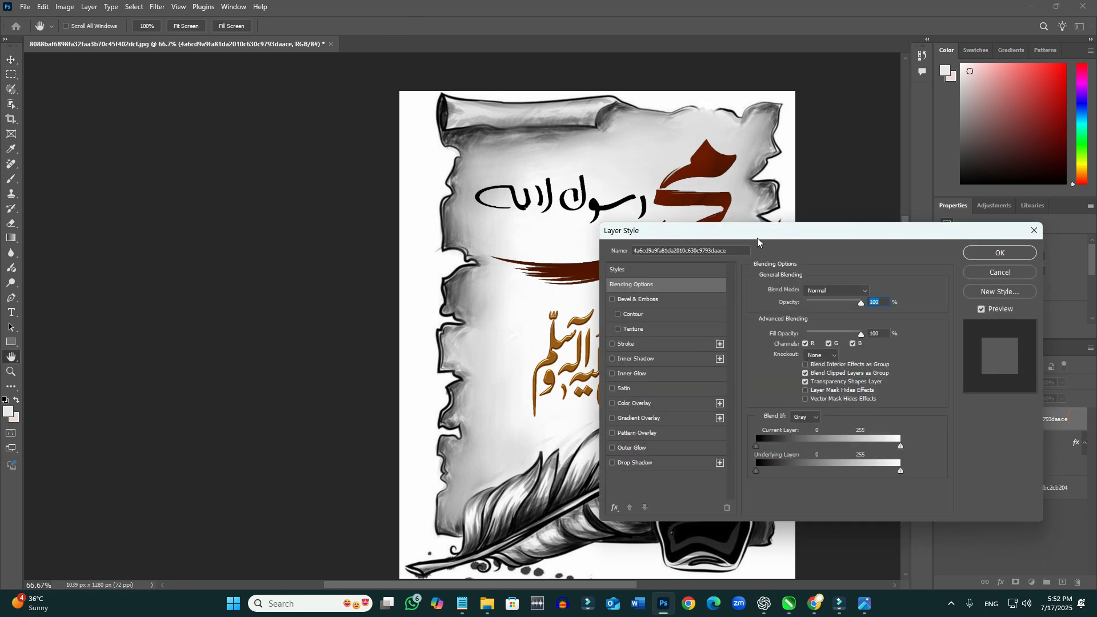
left_click_drag(756, 238, 903, 247)
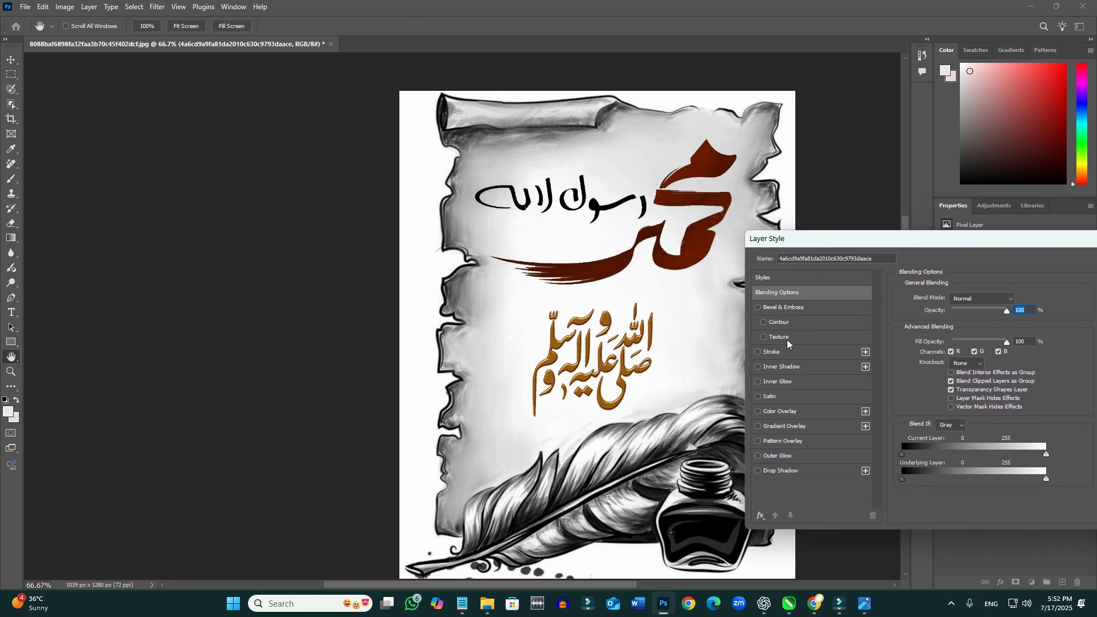
left_click(764, 323)
left_click(764, 323)
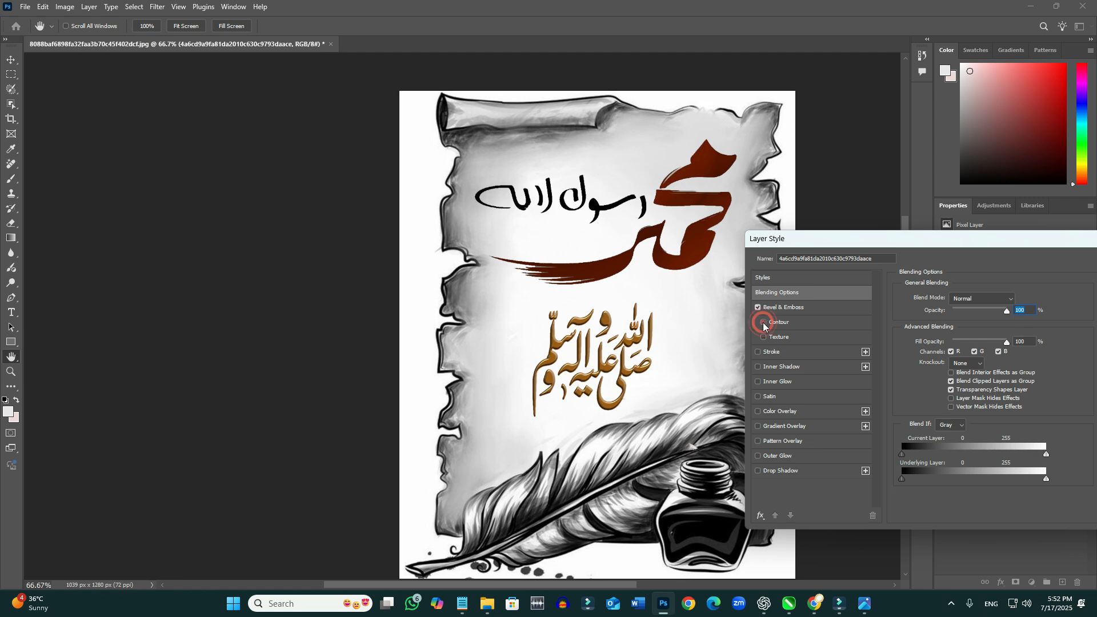
left_click(765, 323)
left_click(759, 309)
left_click(759, 309)
left_click(766, 324)
left_click(766, 324)
left_click(765, 324)
- Try Stroke, Inner Shadow and Inner Glow on the gold calligraphy, and turn them off
left_click(759, 352)
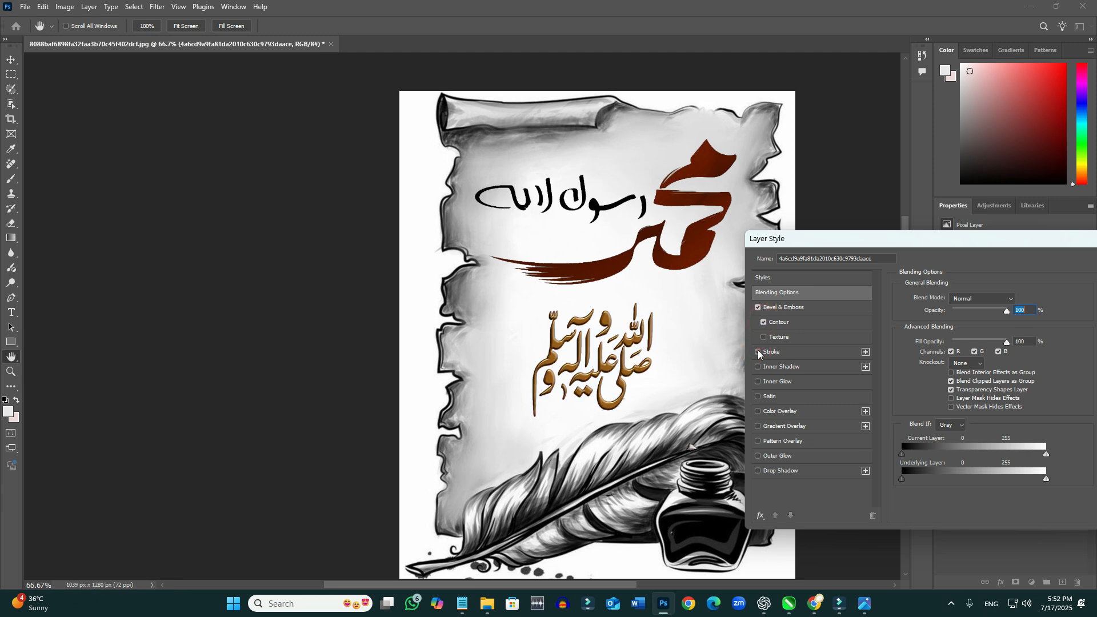
left_click(759, 353)
left_click(759, 367)
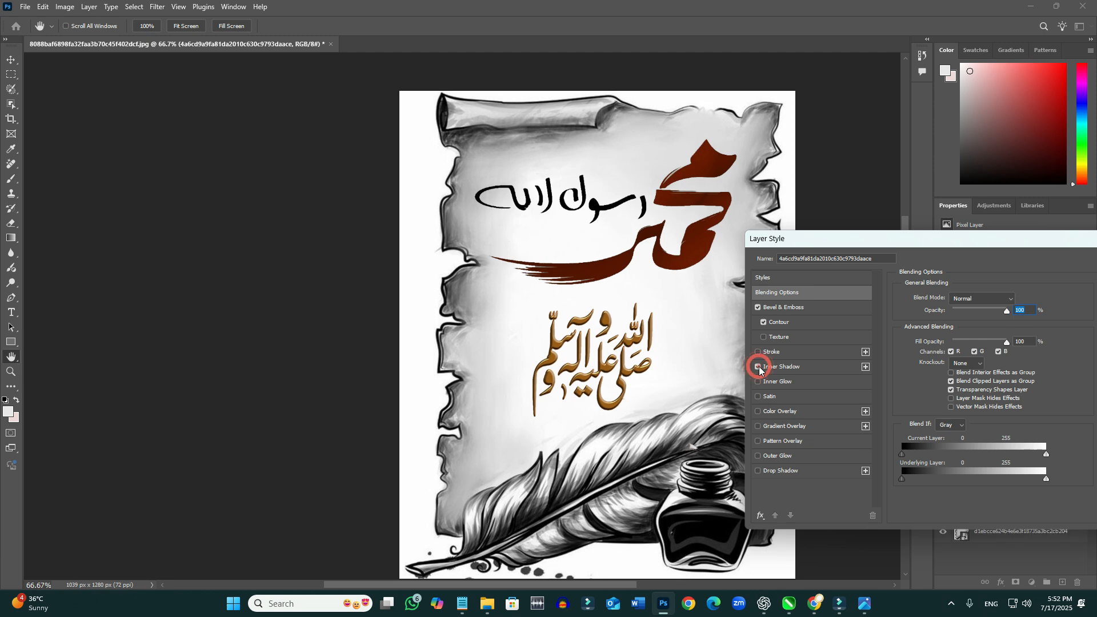
left_click(760, 368)
left_click(758, 382)
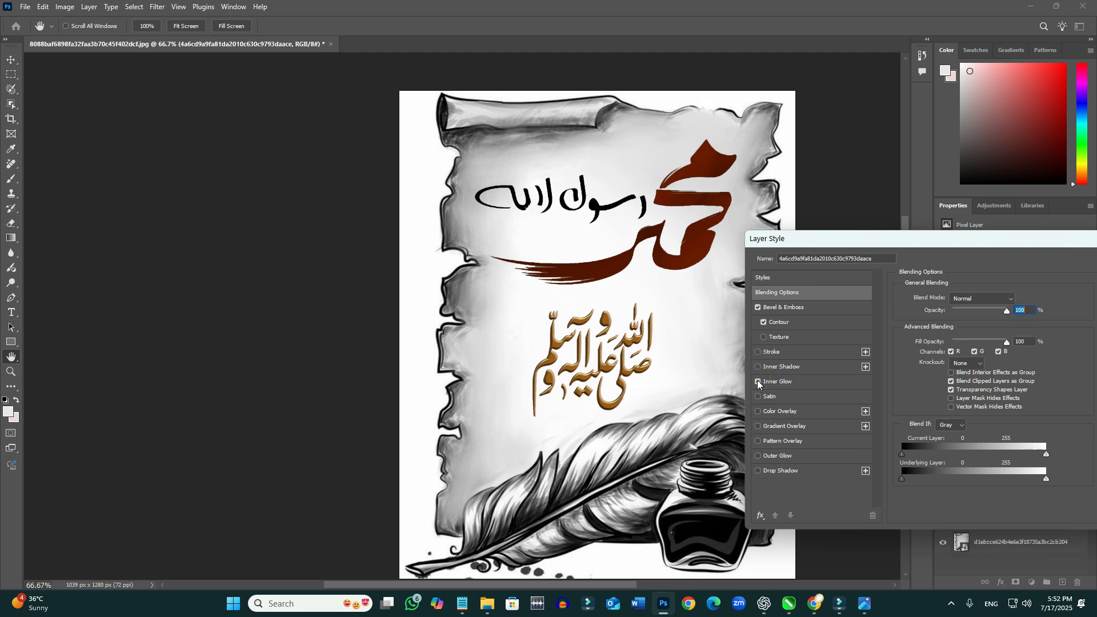
left_click(759, 382)
- Add a Satin effect to the gold calligraphy, adjust its opacity, and apply the layer style
left_click(759, 397)
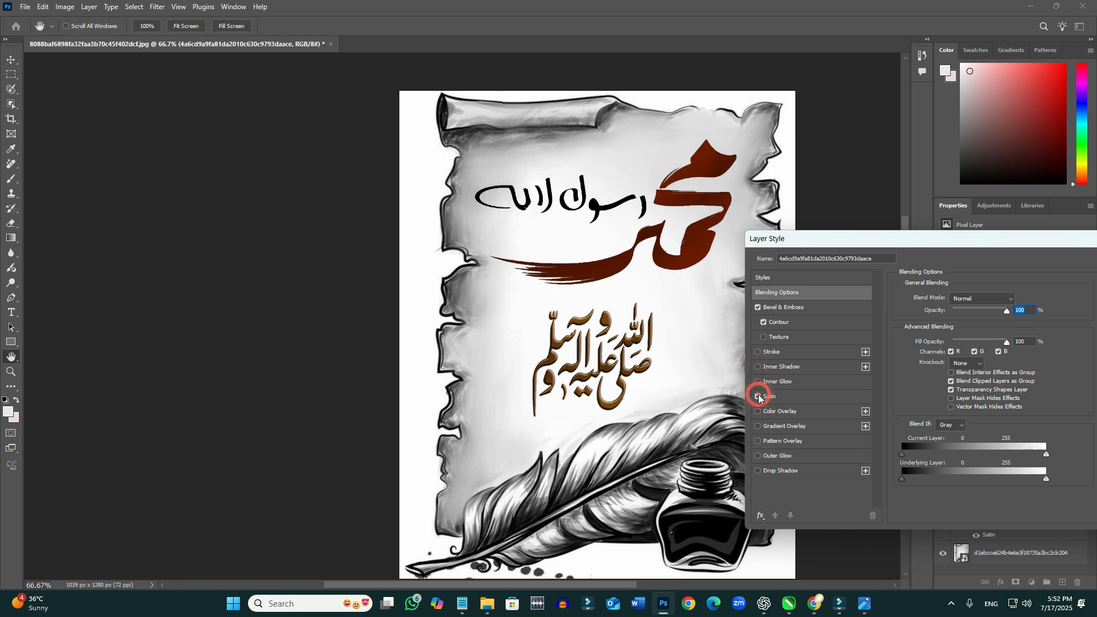
left_click(782, 398)
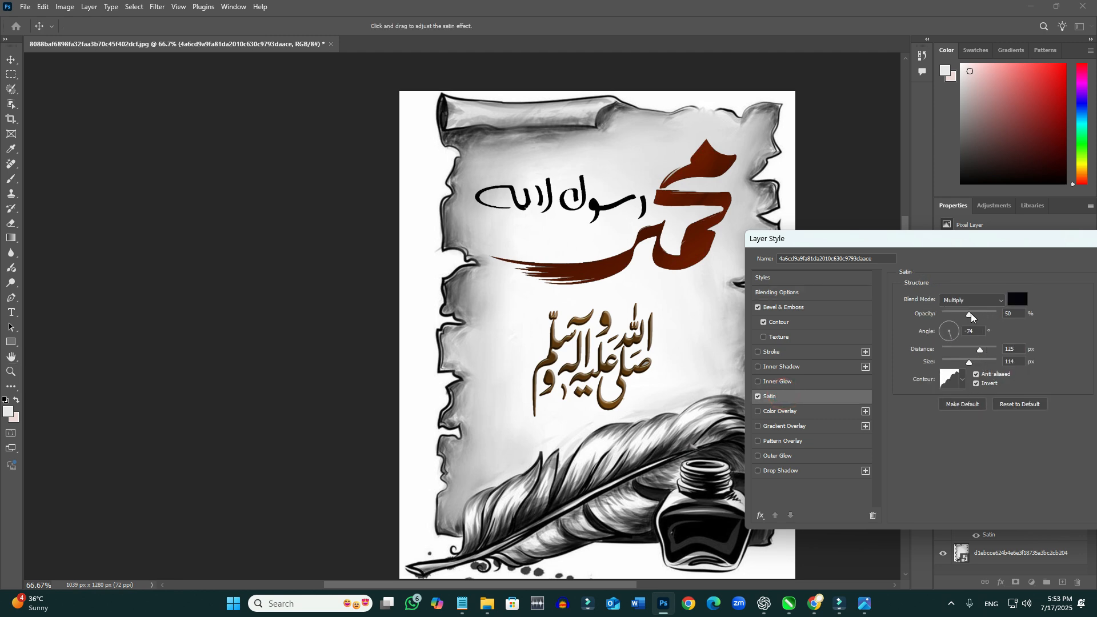
left_click_drag(983, 317, 974, 319)
left_click_drag(1054, 245, 815, 266)
left_click(913, 277)
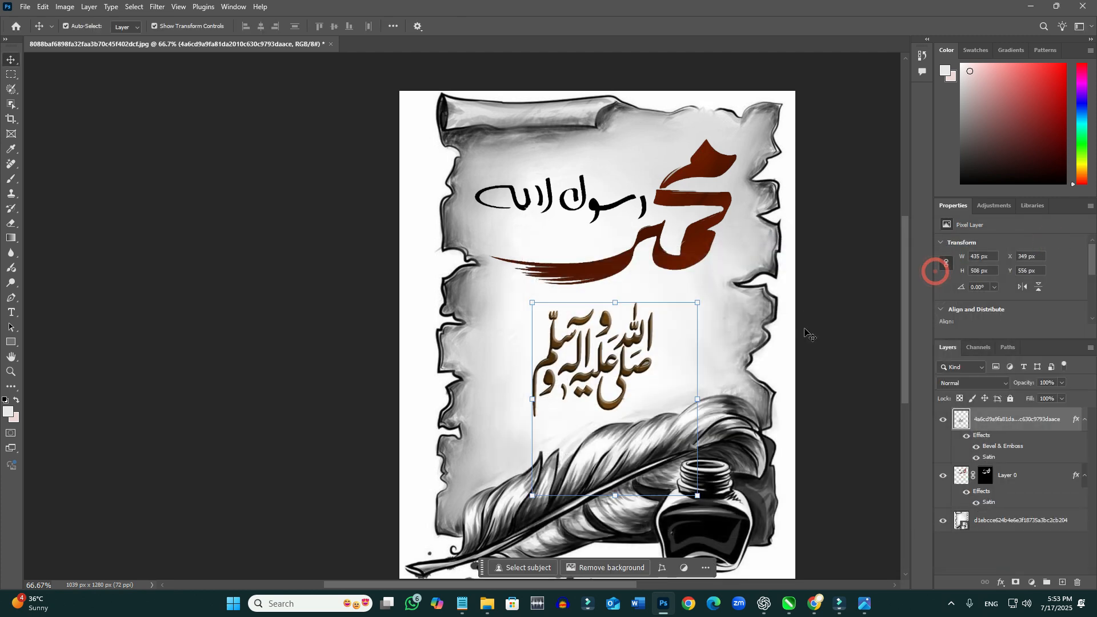
- Save the composition as a Photoshop file named mod in the Pictures folder, with Maximize Compatibility on
left_click(720, 350)
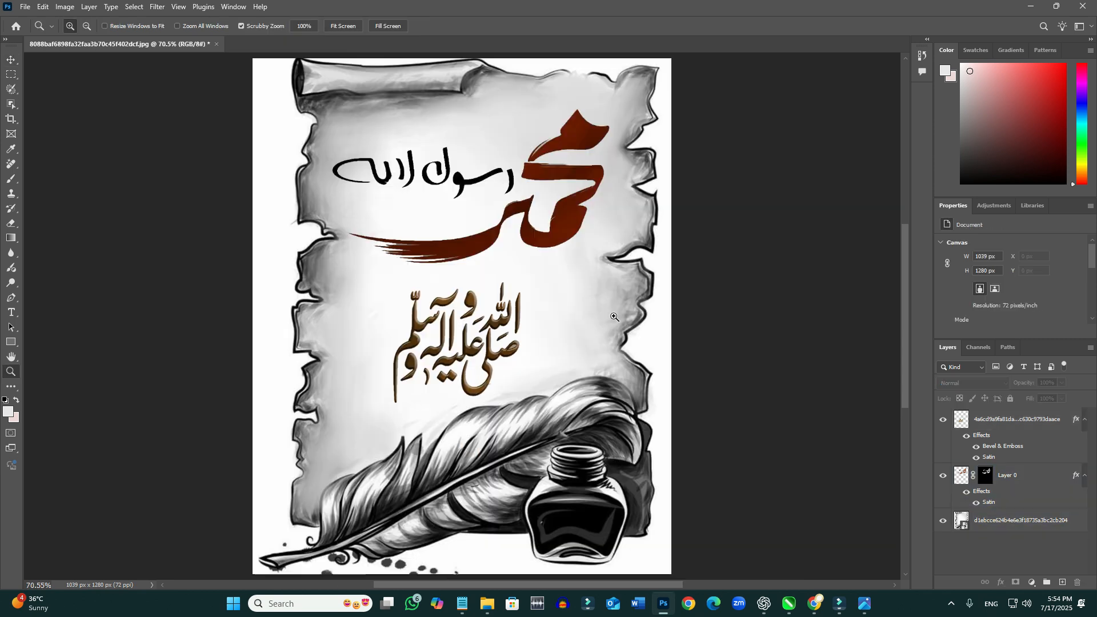
left_click(25, 7)
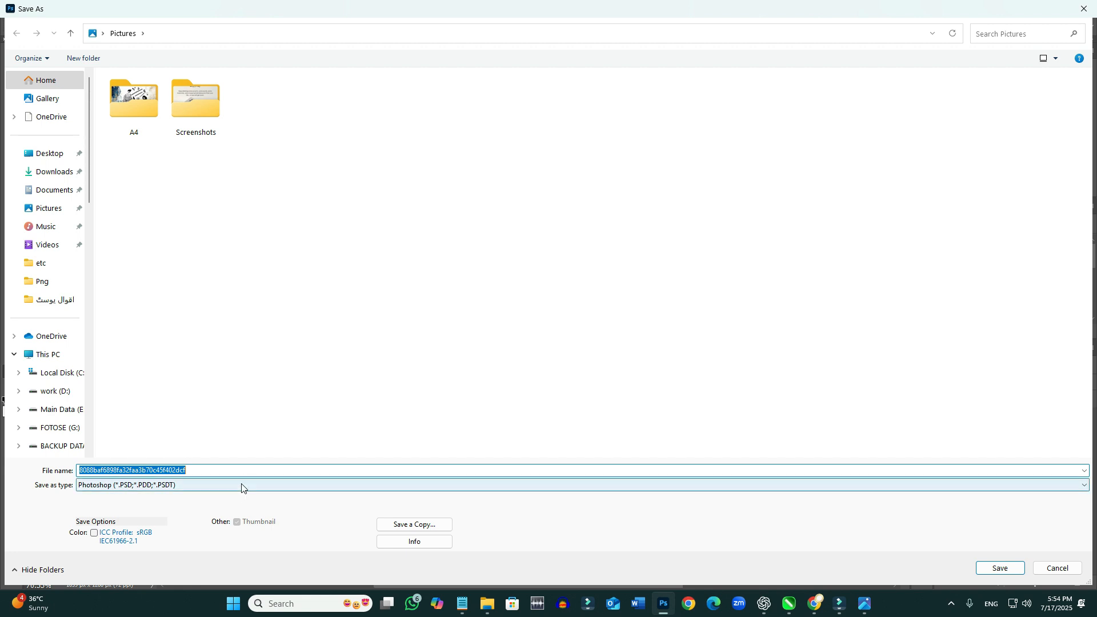
left_click(212, 490)
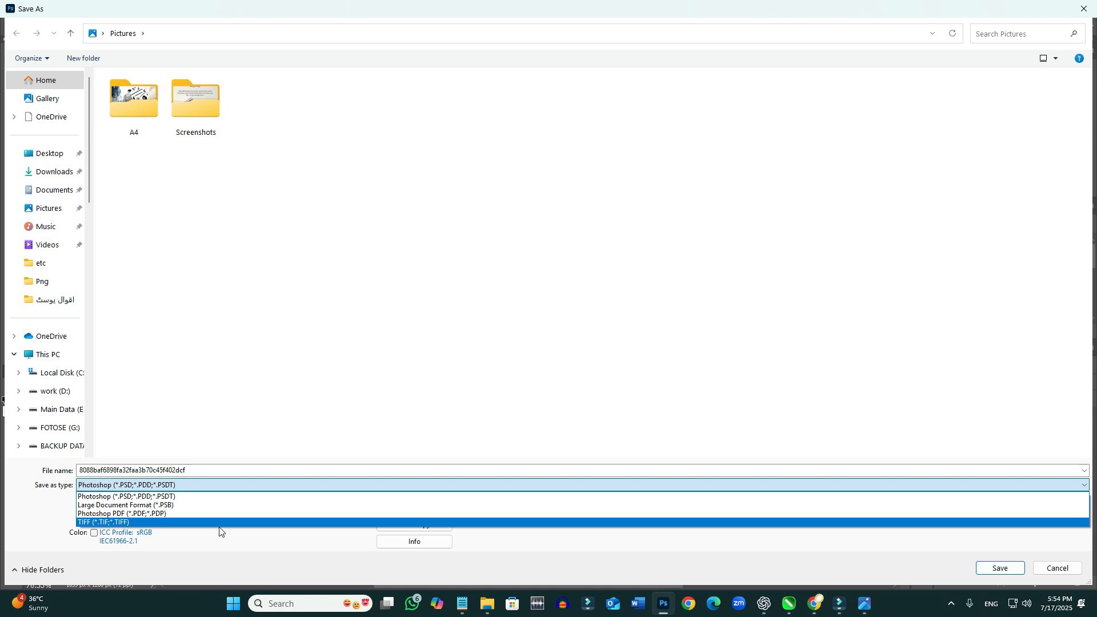
left_click(200, 417)
double_click(196, 469)
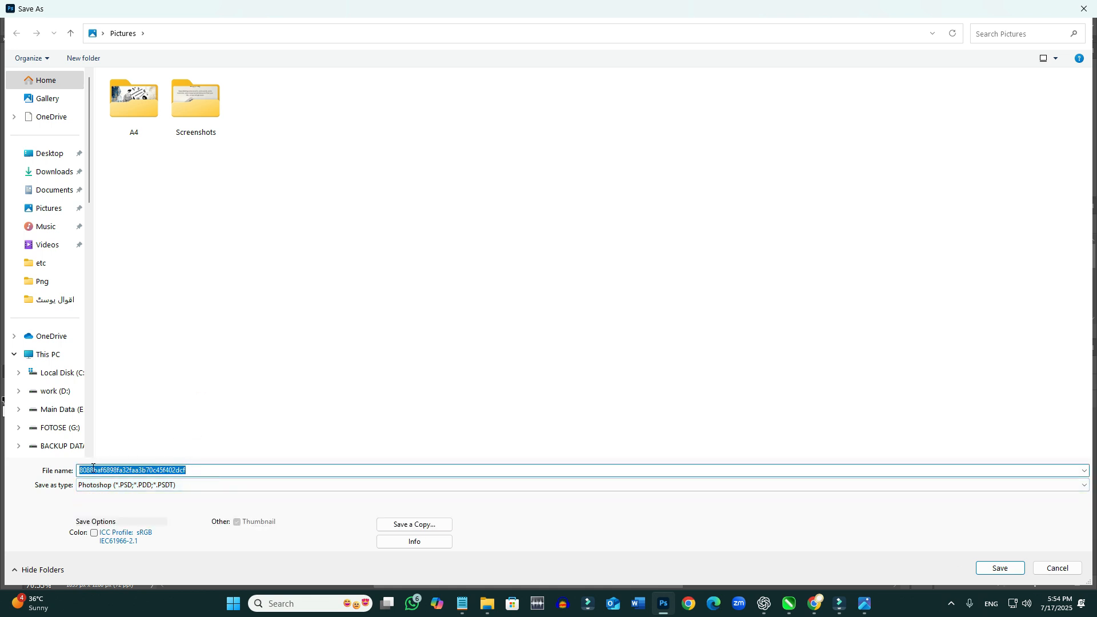
type("mod")
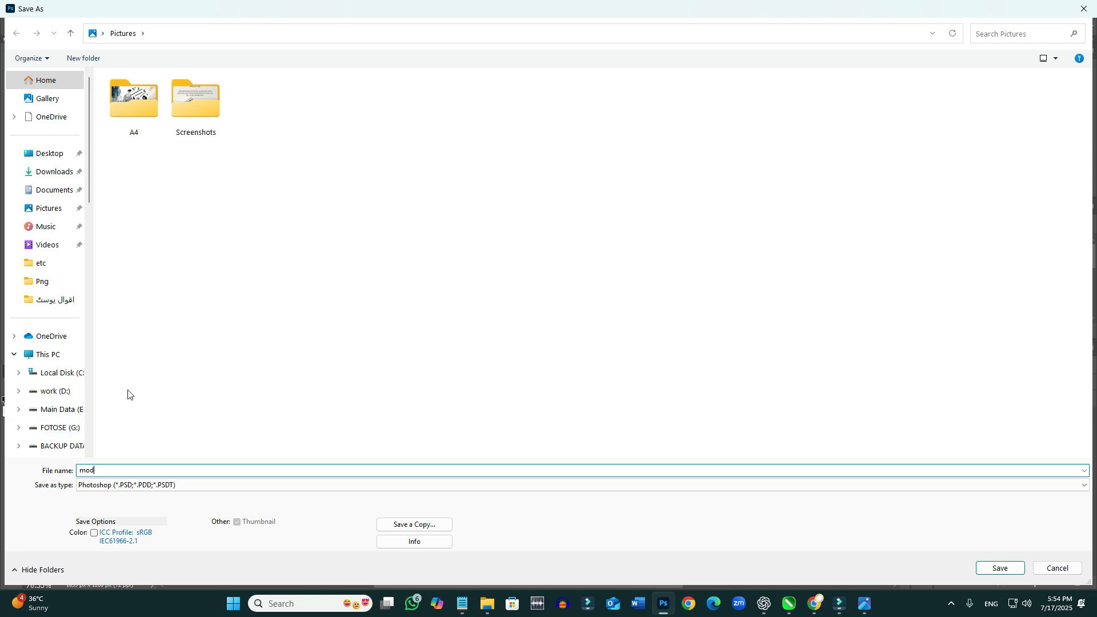
left_click(1023, 569)
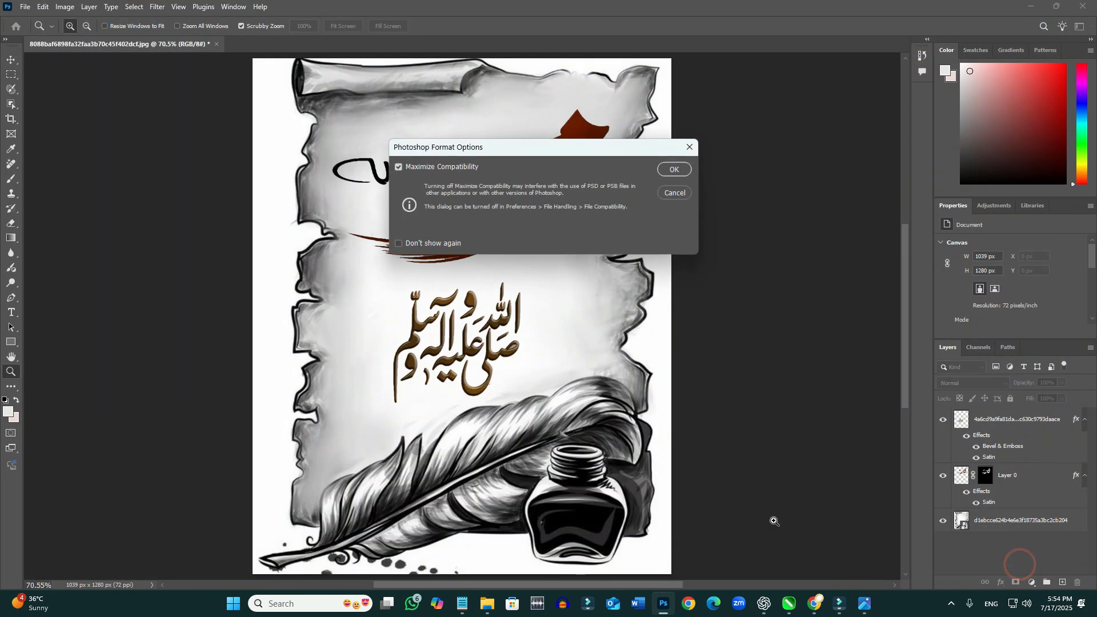
left_click(670, 168)
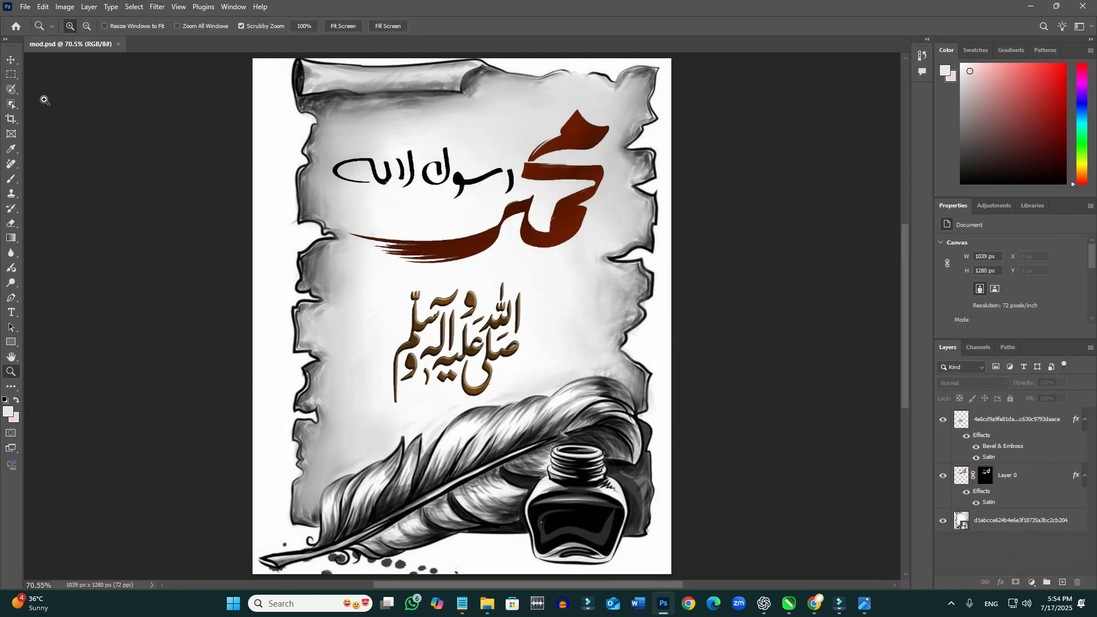
left_click(26, 8)
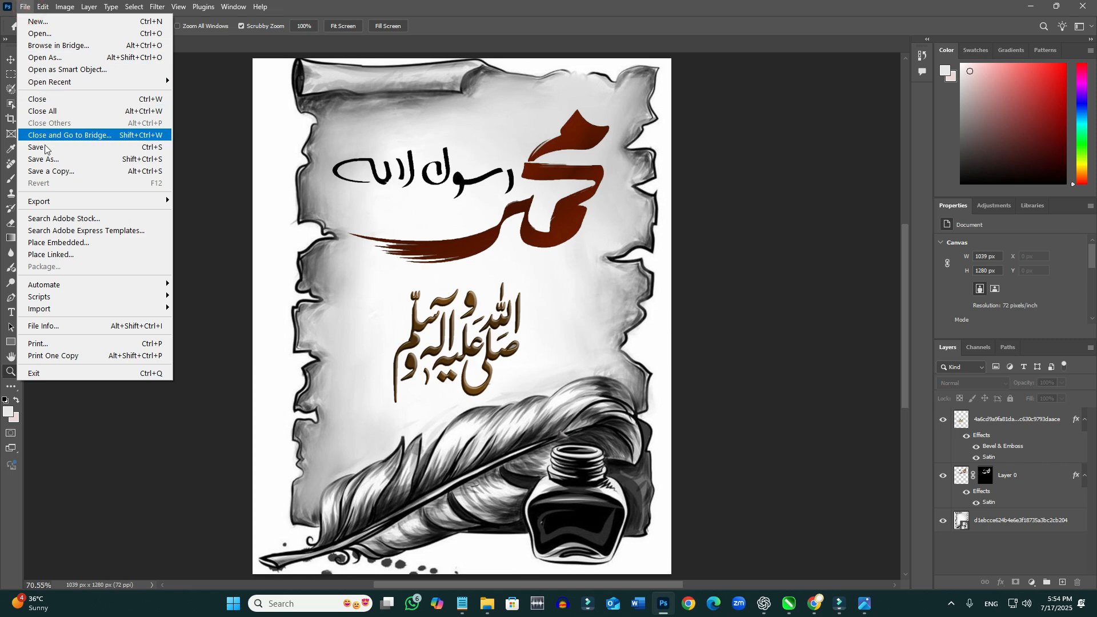
left_click(50, 159)
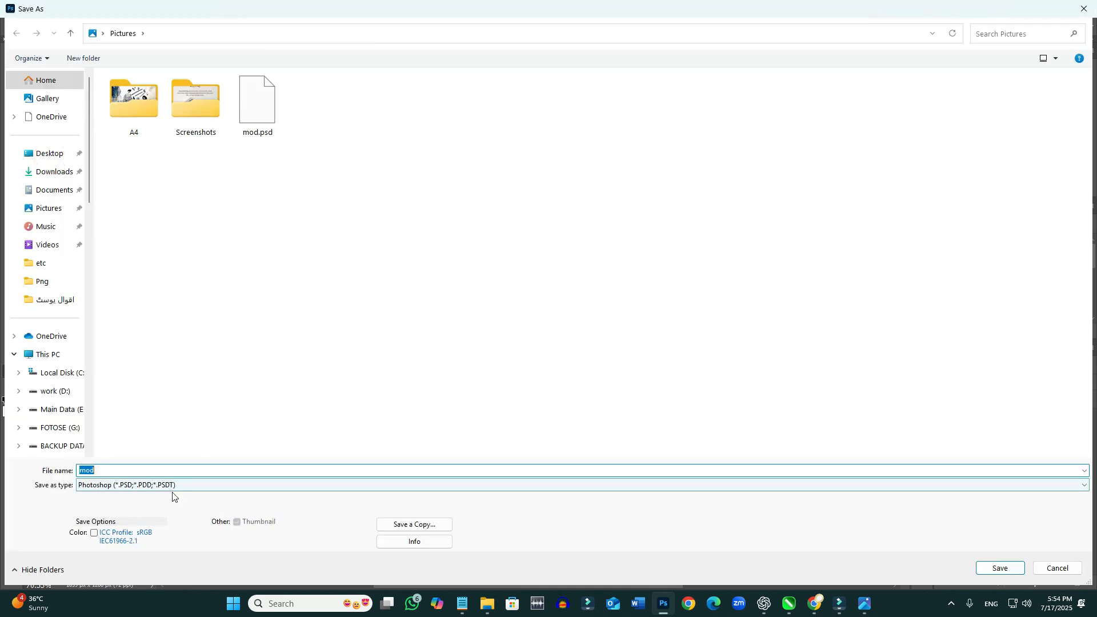
left_click(174, 486)
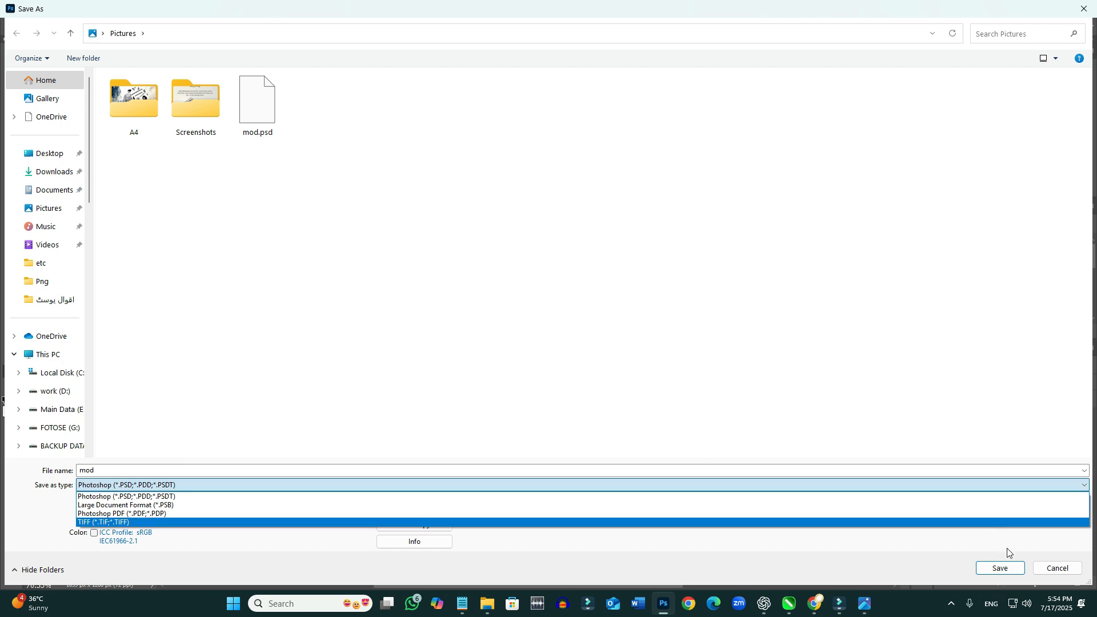
left_click(1065, 568)
left_click(1067, 568)
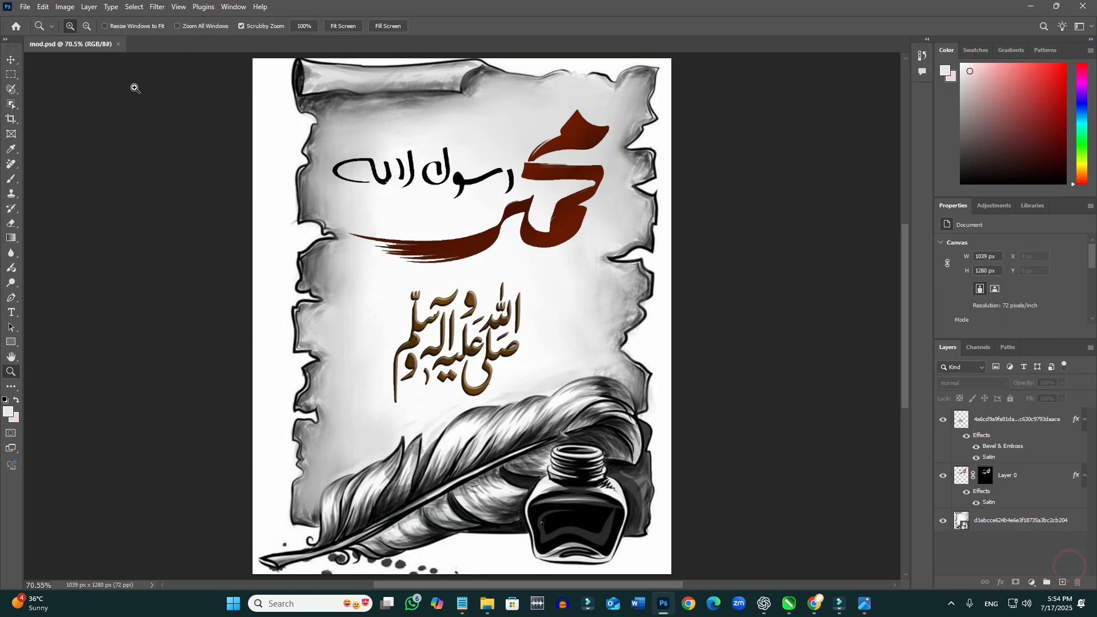
- Set up an Export As of the whole composition with JPG as the file format
left_click(25, 7)
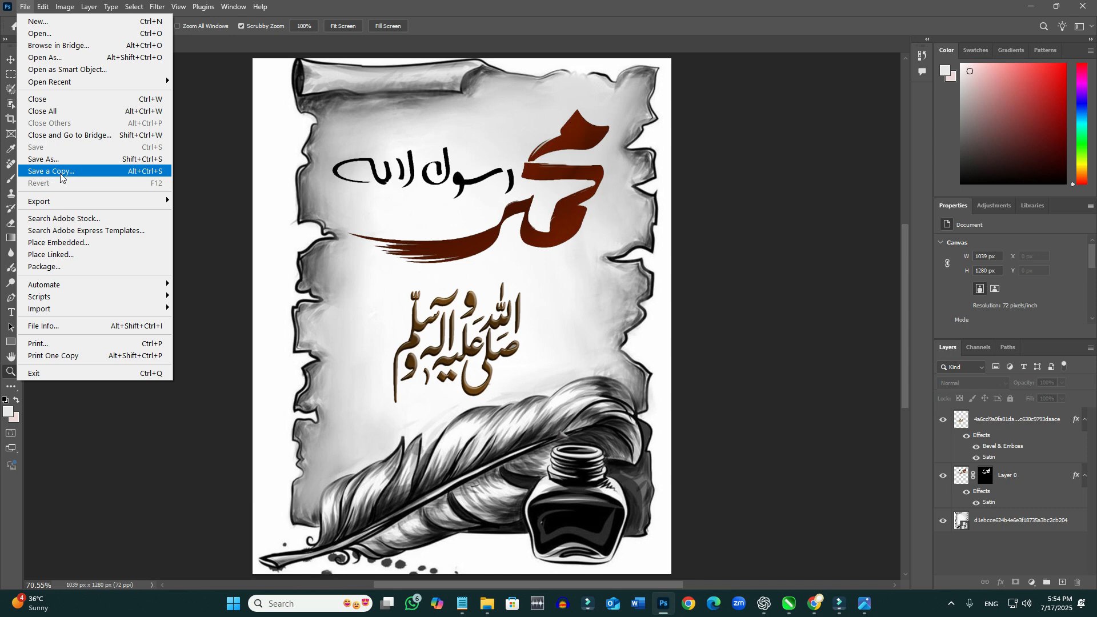
mouse_move(165, 204)
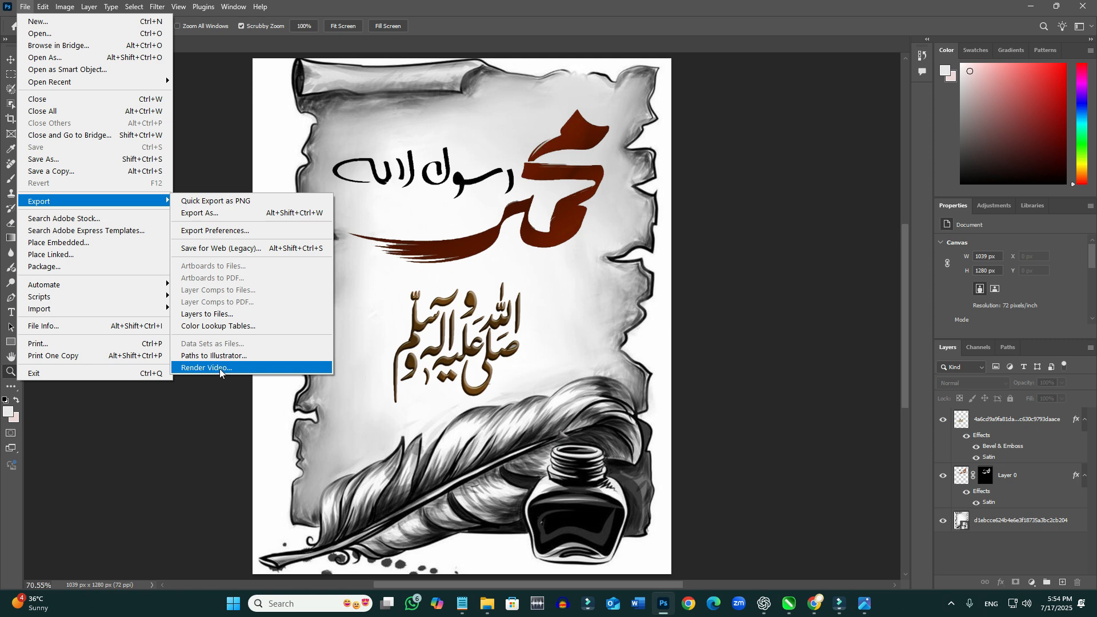
left_click(232, 212)
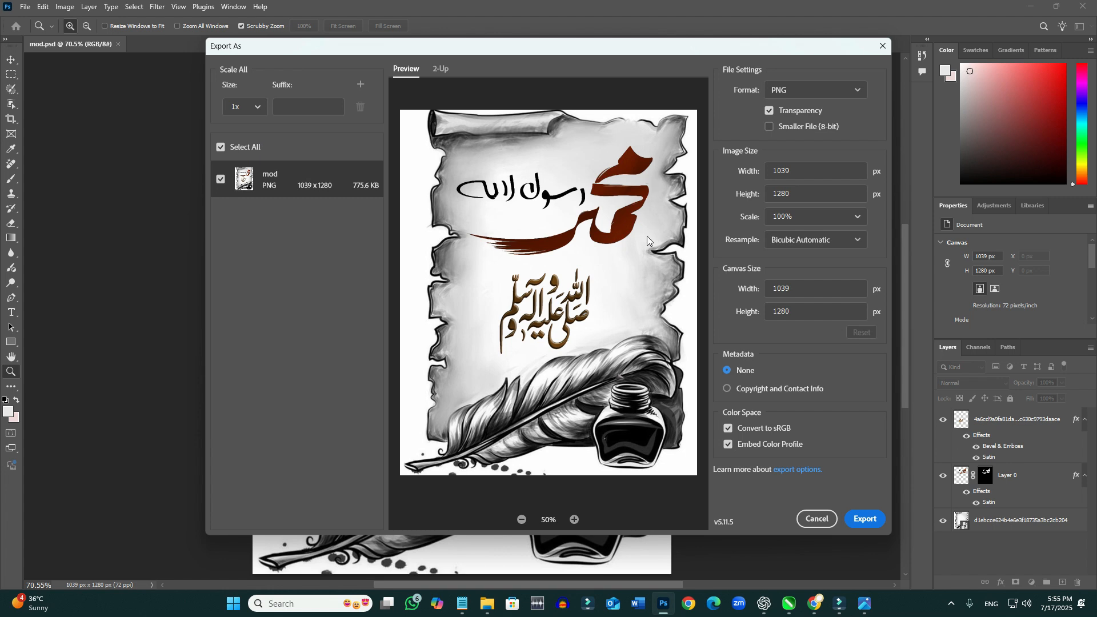
left_click(814, 90)
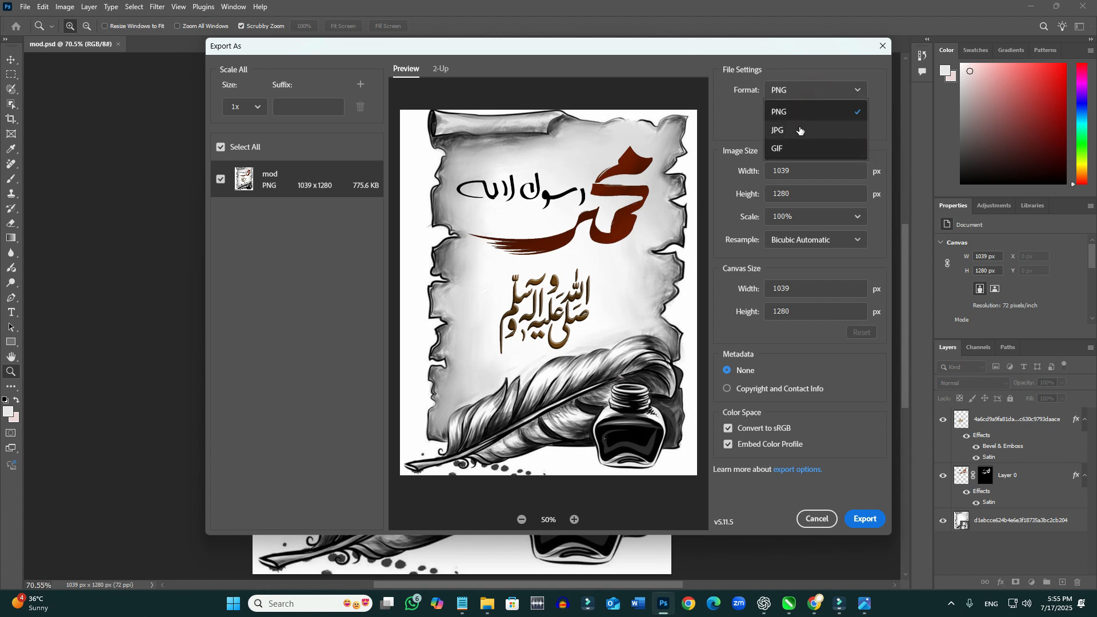
left_click(803, 115)
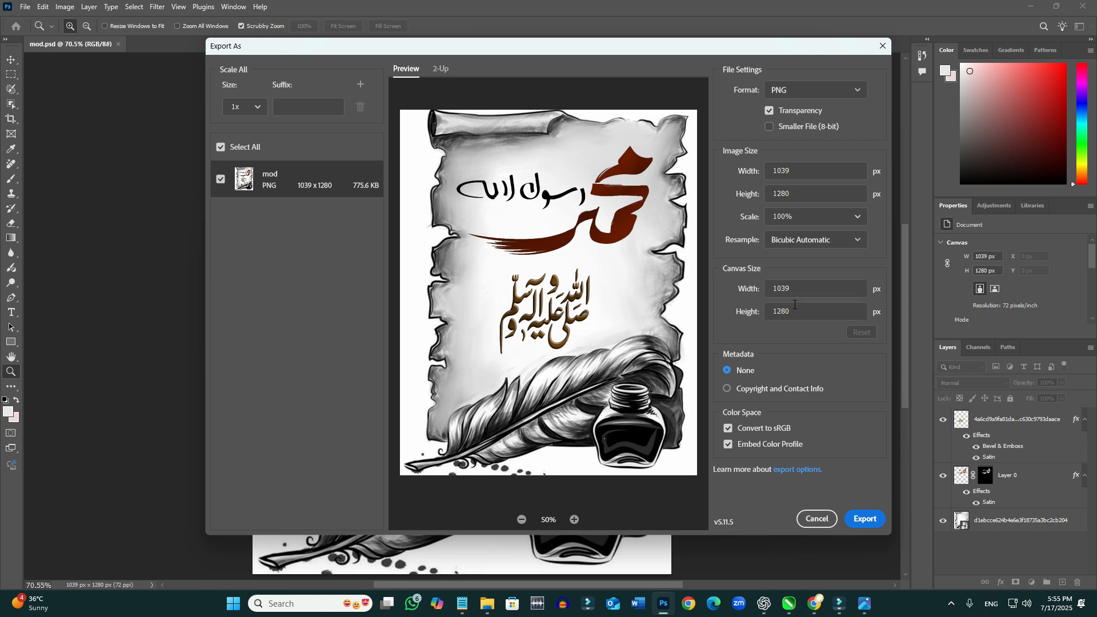
left_click(858, 218)
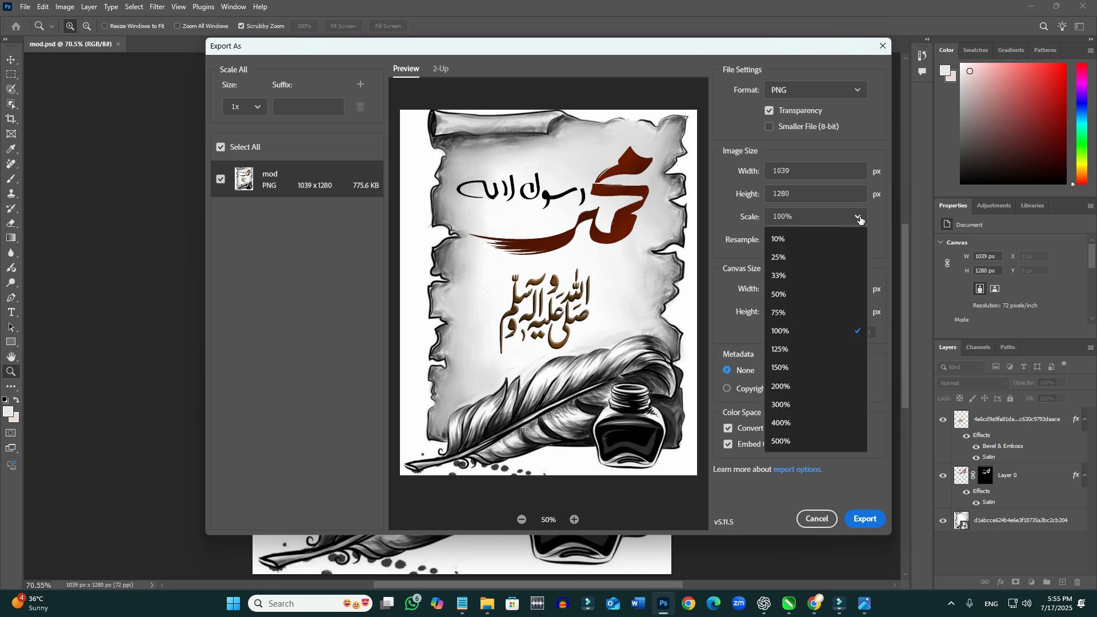
left_click(858, 217)
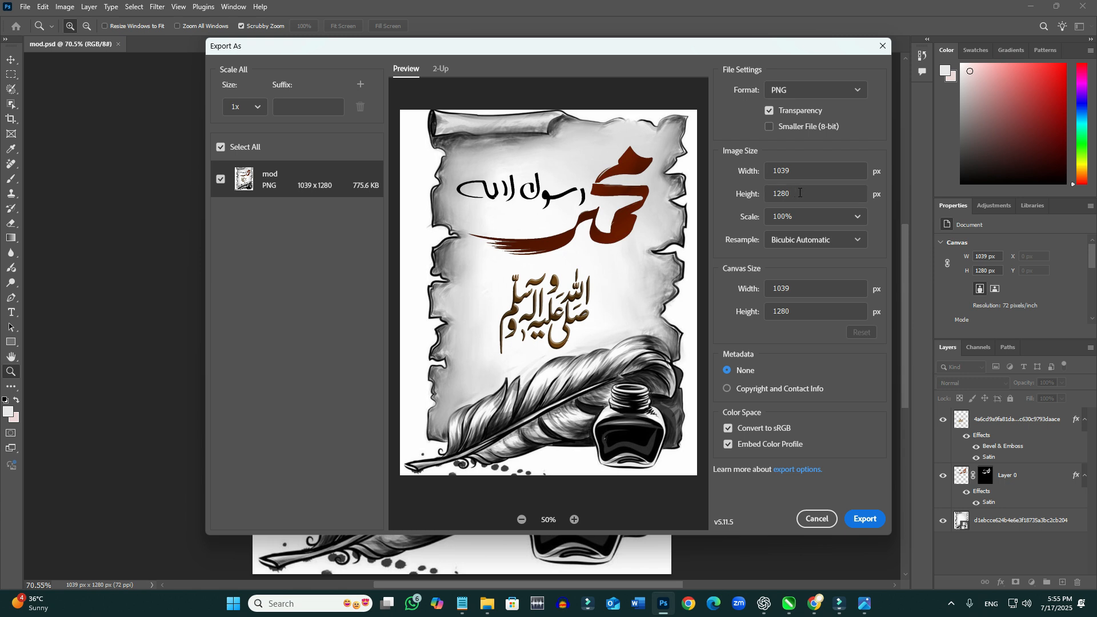
left_click(803, 91)
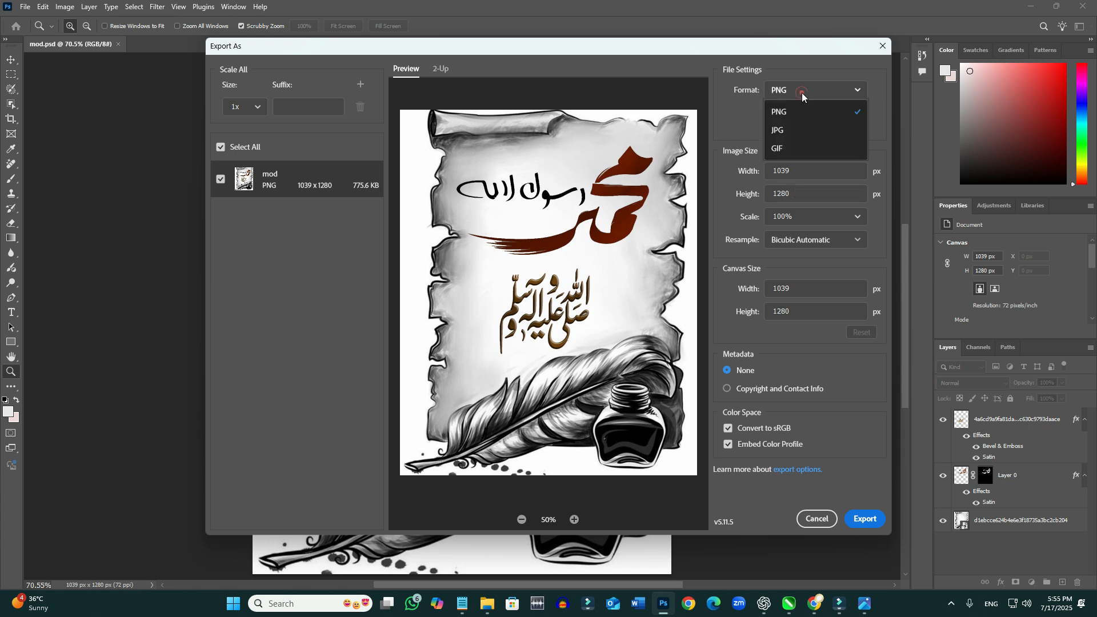
left_click(795, 136)
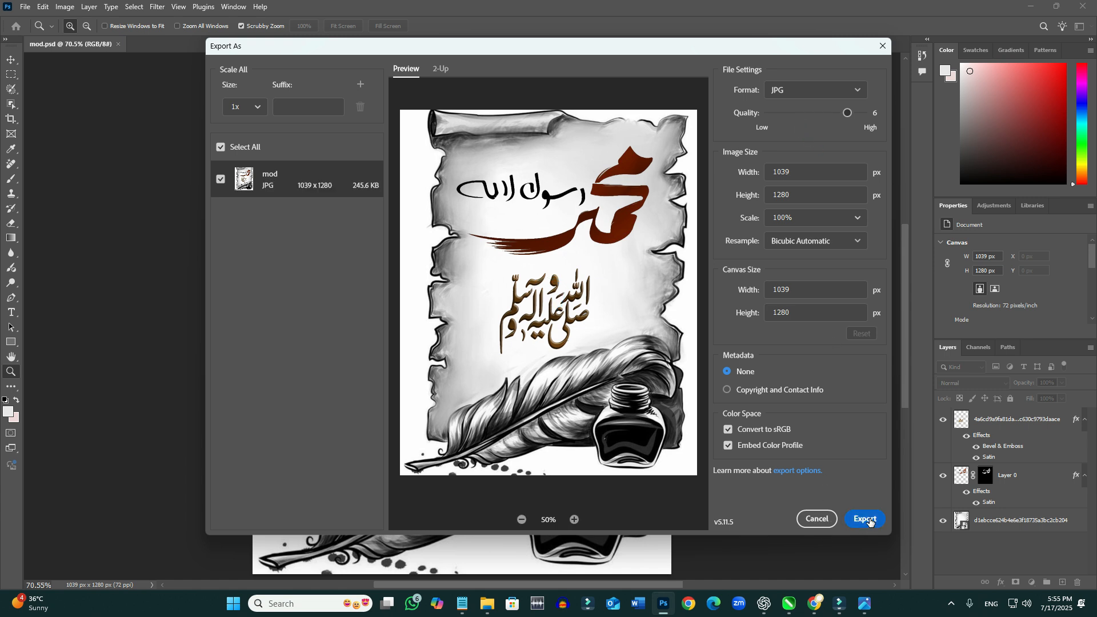
- Export the JPG to the Desktop under the file name mod
left_click(870, 521)
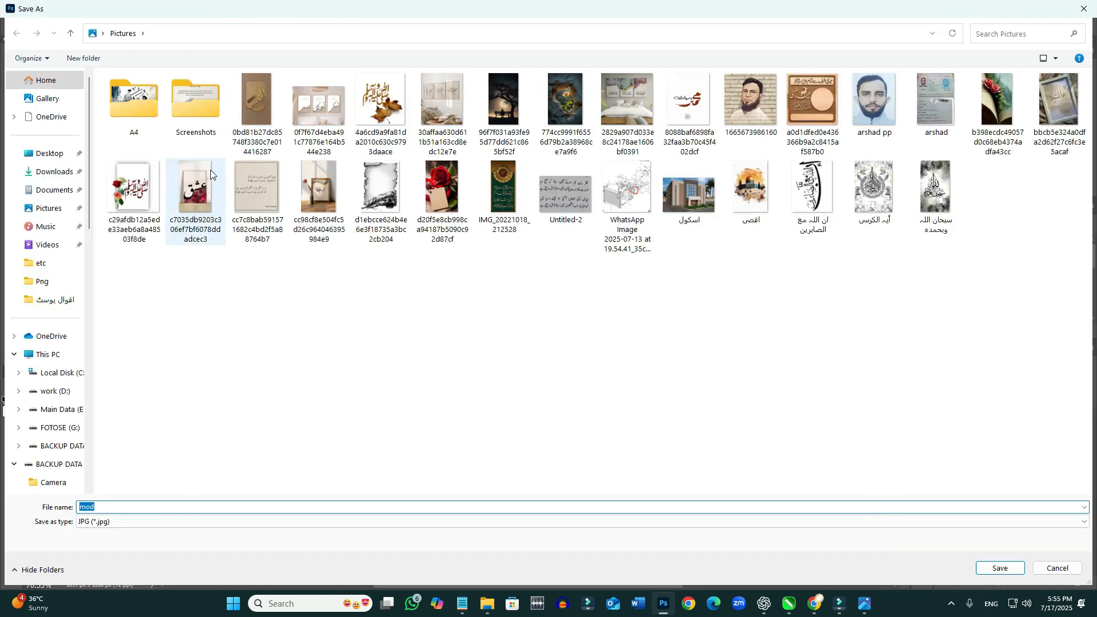
left_click(49, 160)
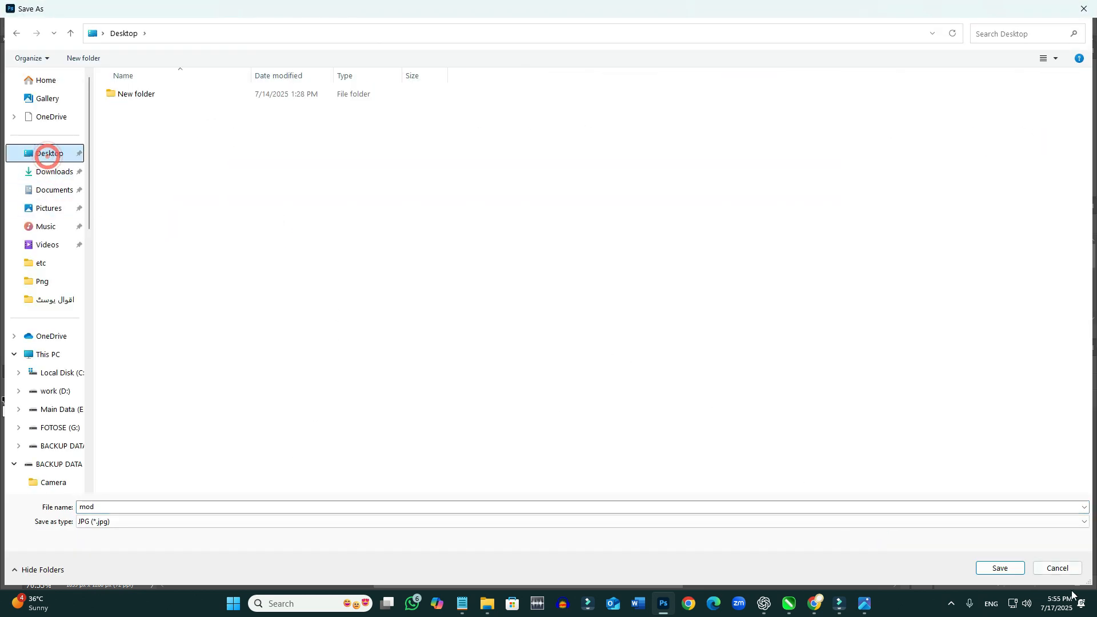
left_click(999, 568)
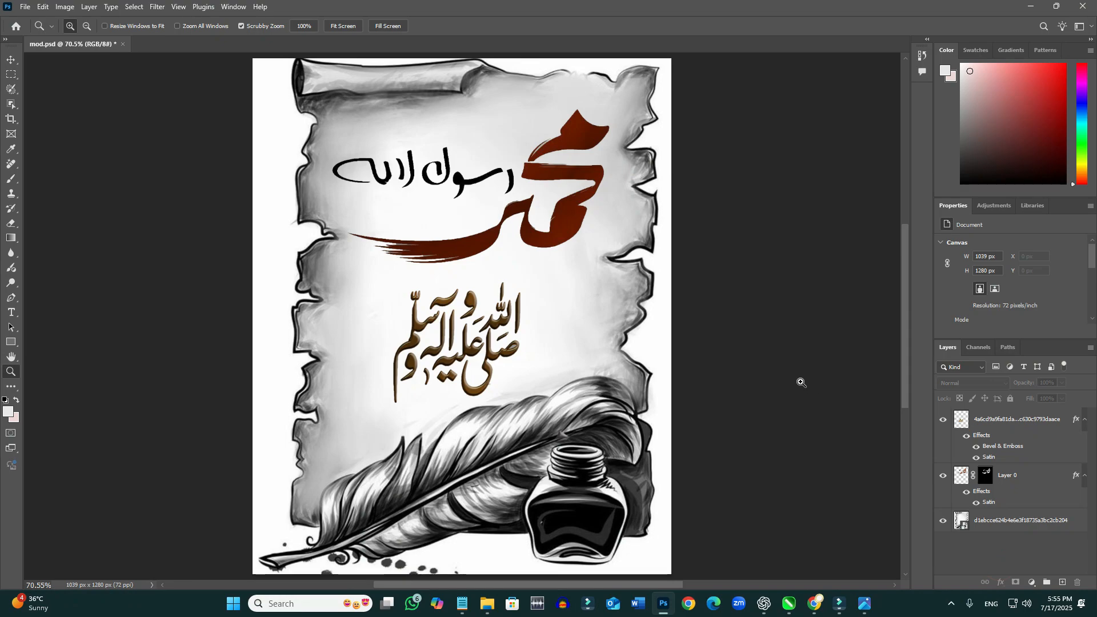
- Minimise the open windows to reach the exported image on the Desktop
left_click(1030, 8)
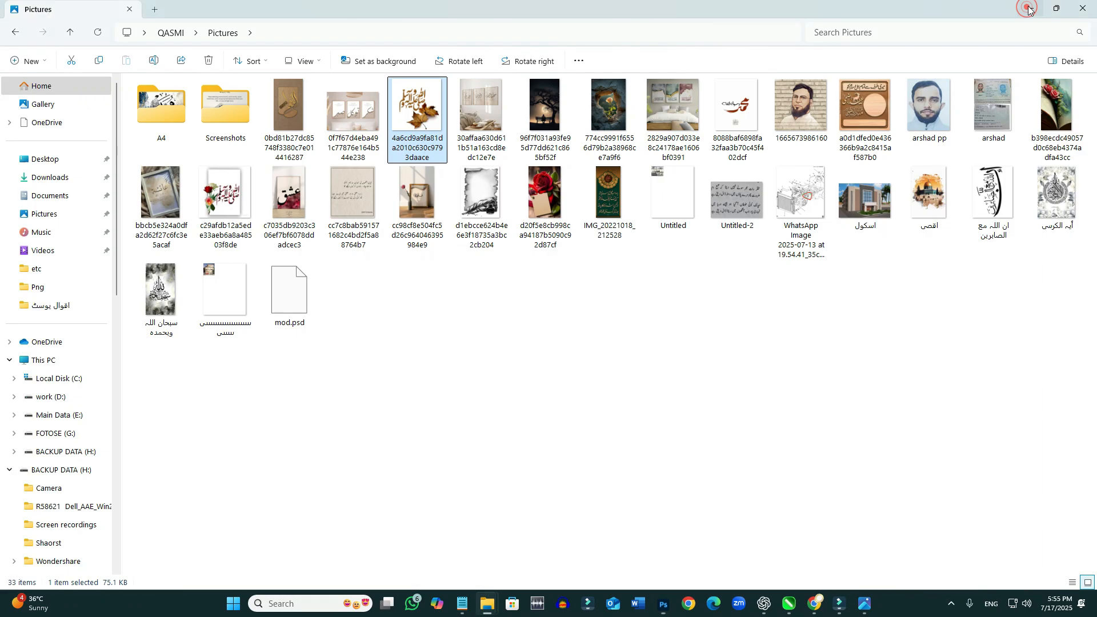